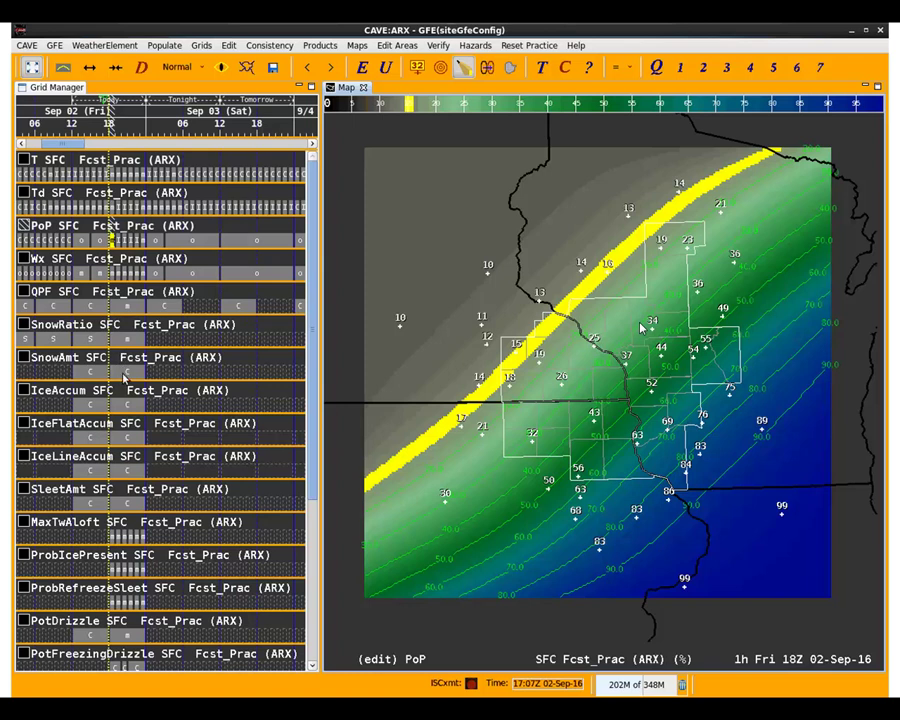
Step: Examine the hourly MaxTwAloft forecast grids from 18Z to 23Z on 02-Sep-16
click(113, 538)
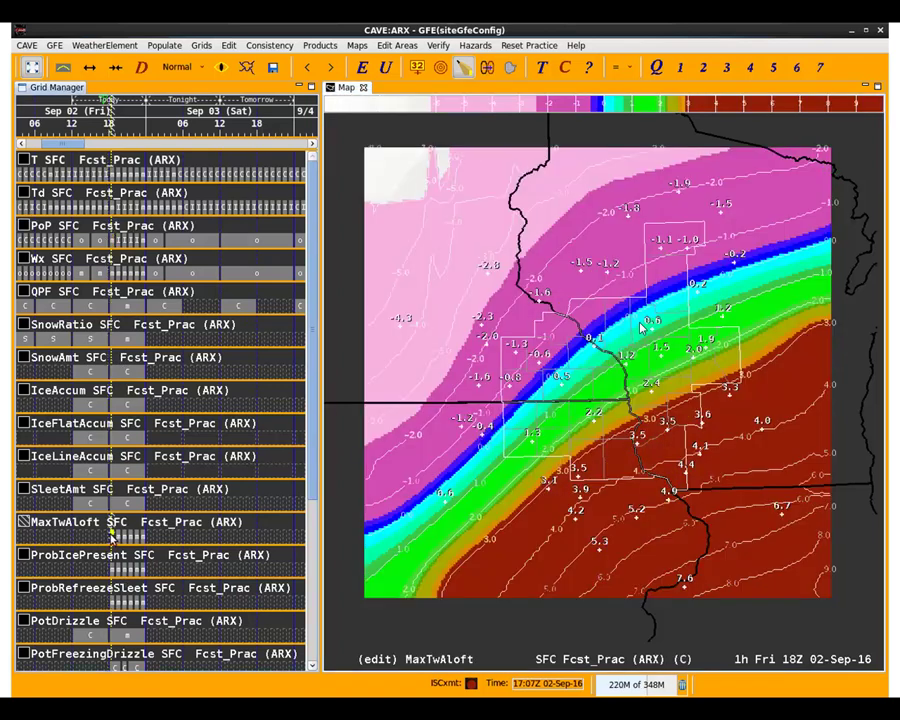
key(Right)
key(Right)
key(Right)
key(Right)
key(Right)
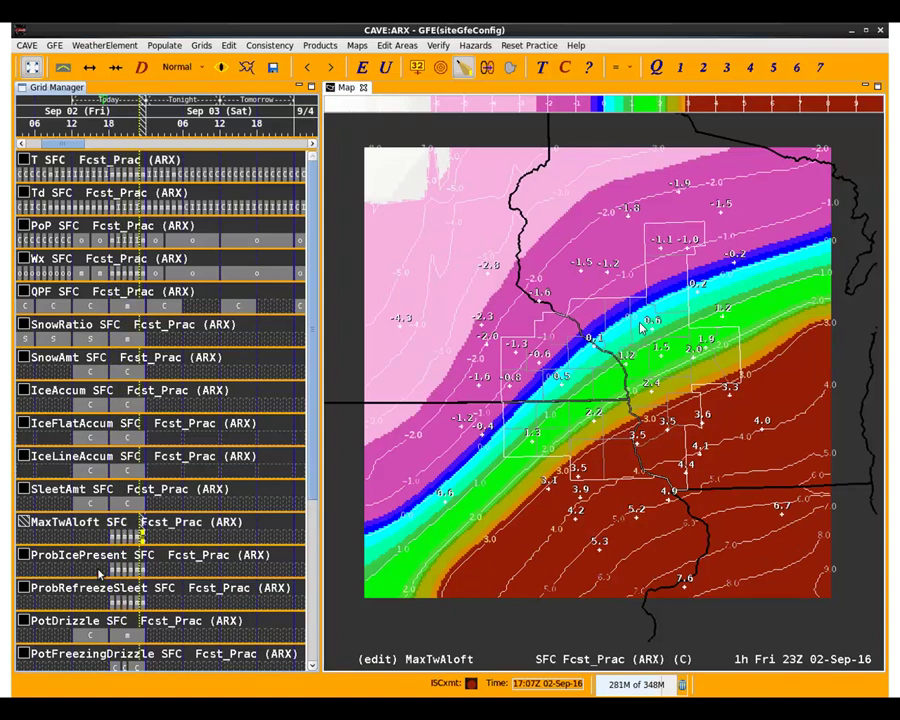
Step: Examine the hourly ProbIcePresent grids from 18Z through the afternoon of 02-Sep-16 and return to 18Z
click(113, 570)
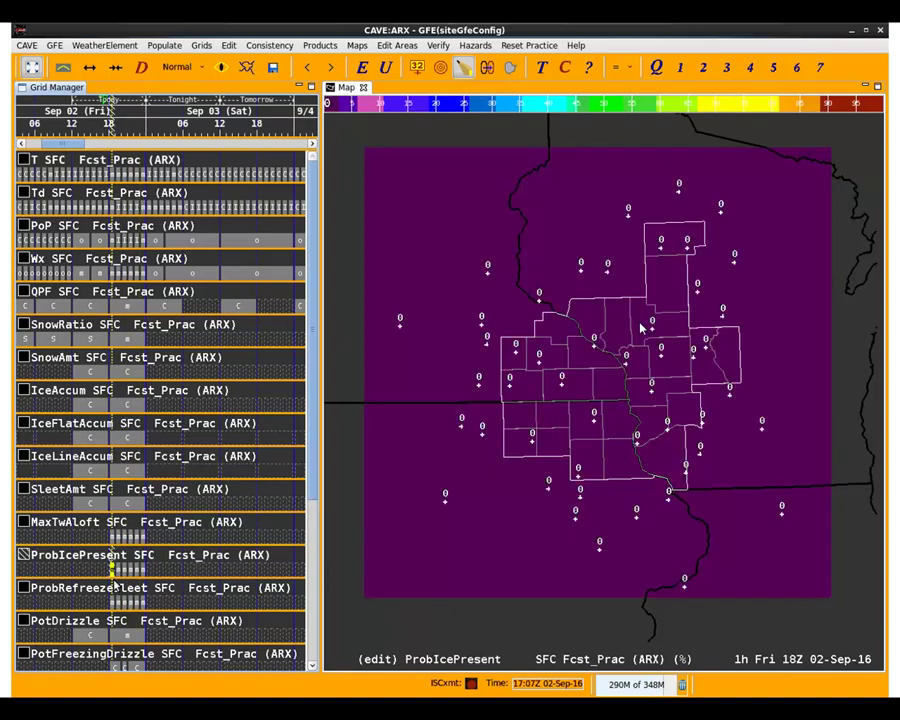
key(Right)
key(Right)
key(Right)
key(Right)
key(Right)
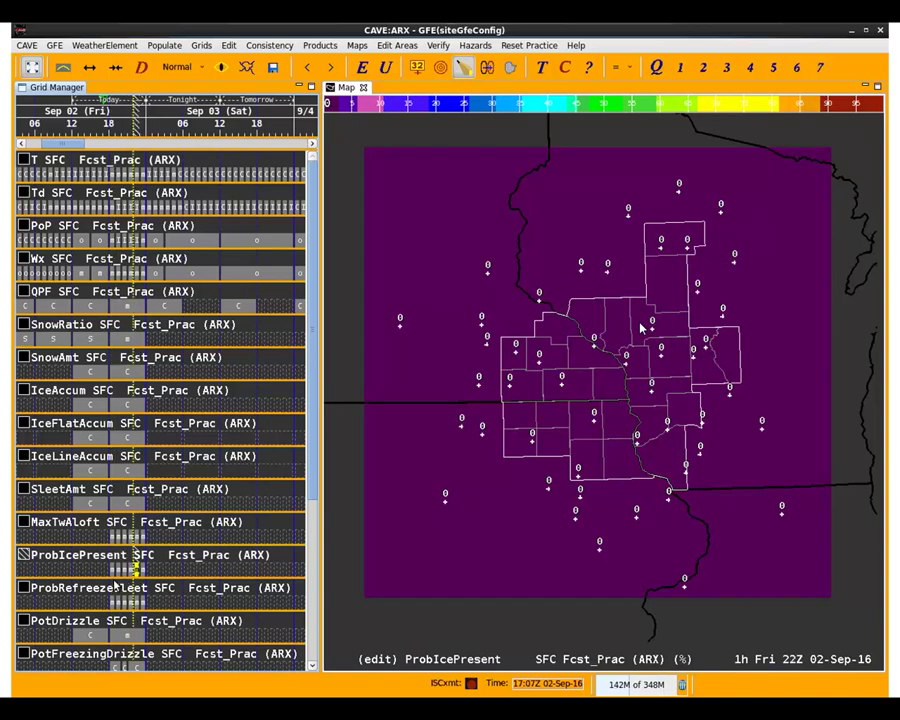
key(Left)
key(Left)
key(Left)
key(Left)
key(Left)
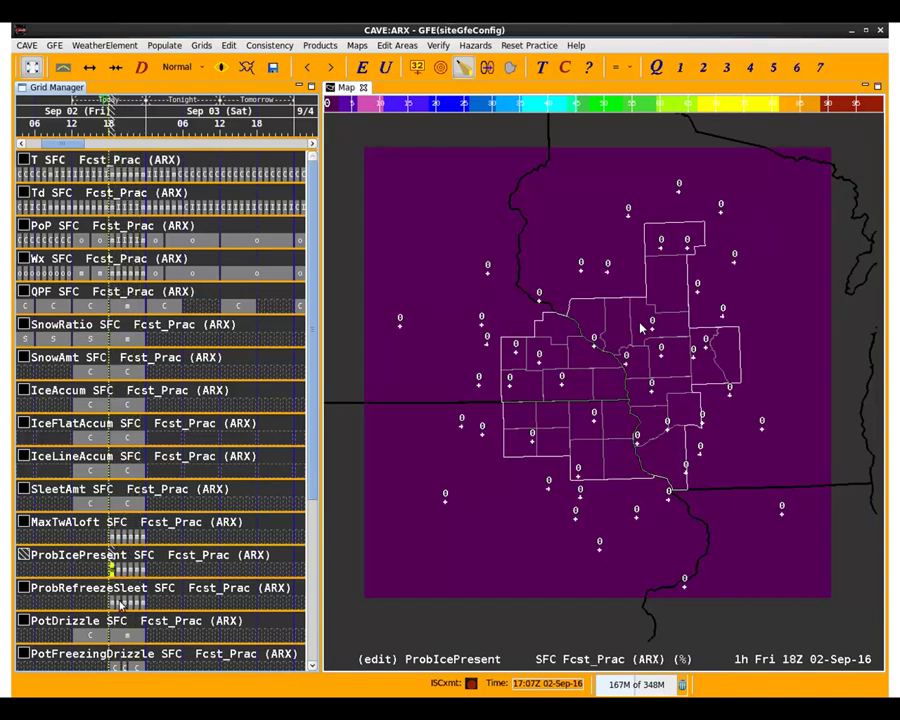
Step: Examine the hourly ProbRefreezeSleet grids for the afternoon of 02-Sep-16 and return to 18Z
click(113, 601)
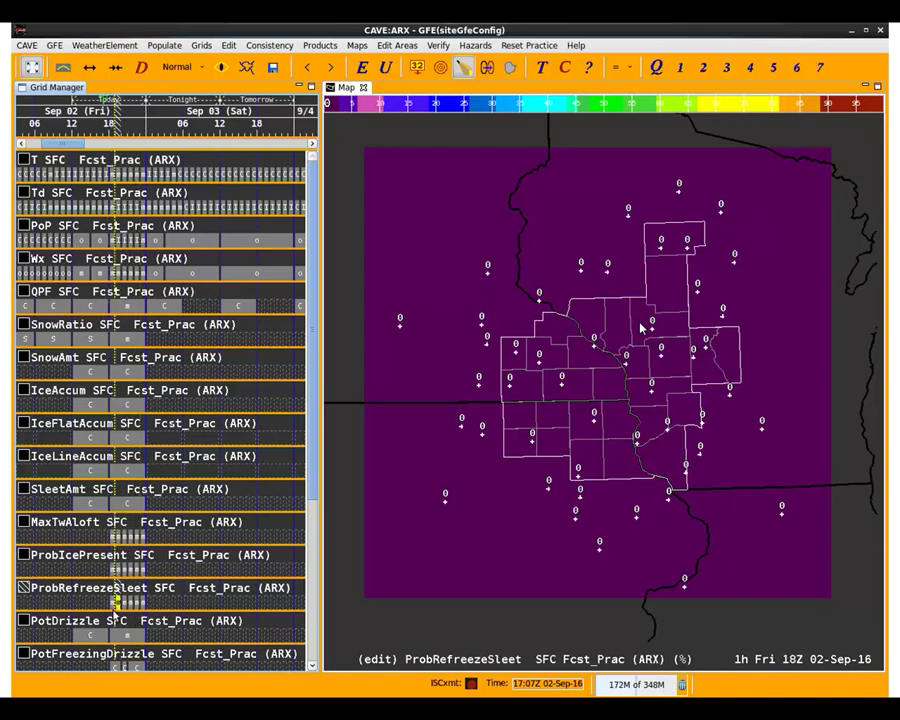
key(Right)
key(Right)
key(Right)
key(Right)
key(Right)
key(Left)
key(Left)
key(Left)
key(Left)
key(Left)
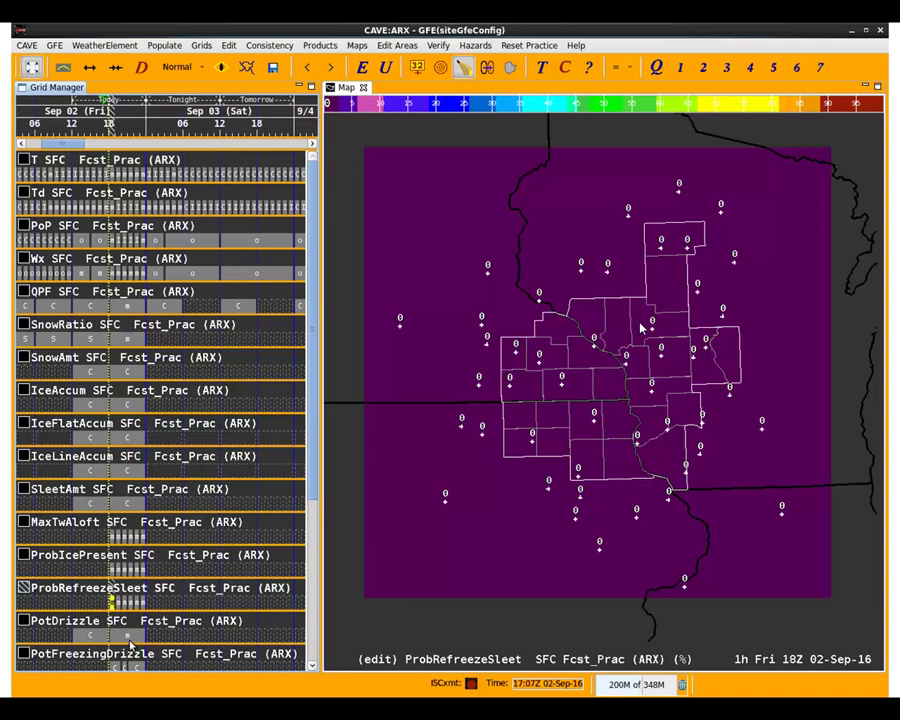
Step: Compare the 6-hour PotDrizzle grid starting at 18Z with the hourly T grids from 18Z to 23Z
click(129, 637)
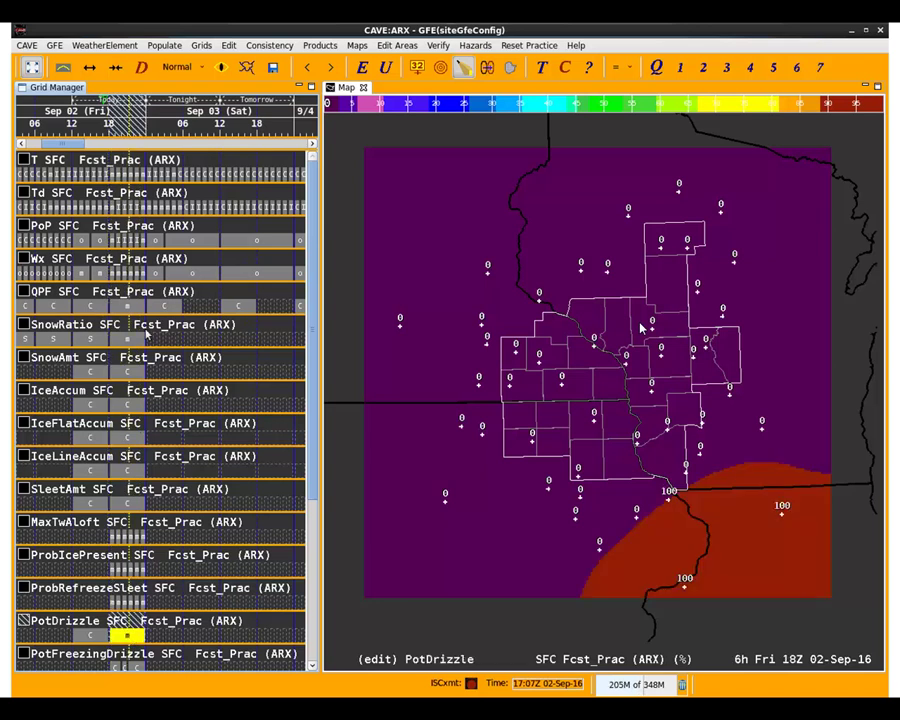
click(115, 176)
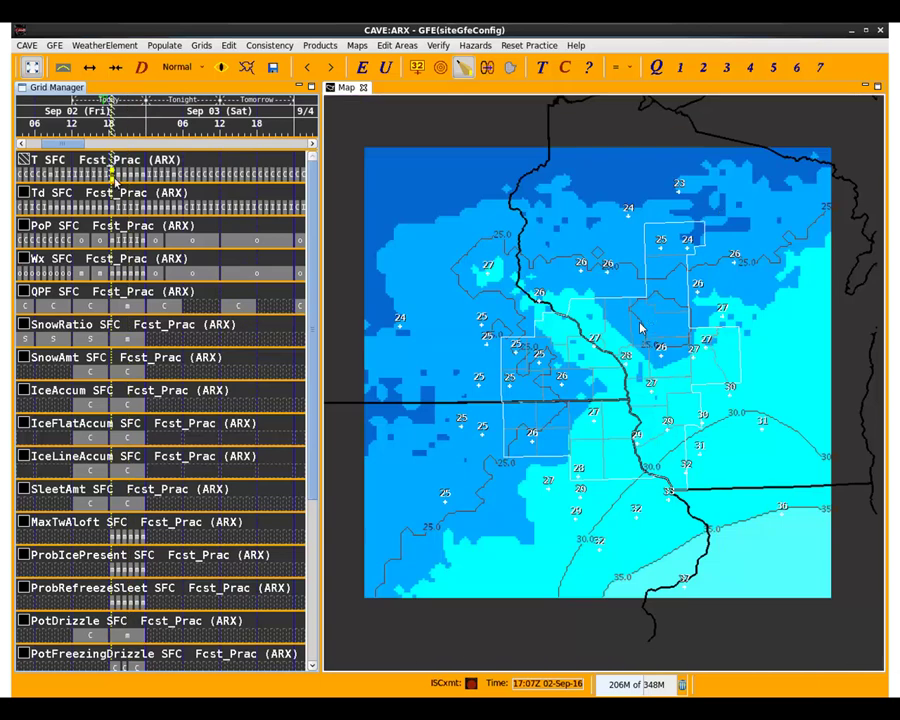
key(Right)
key(Right)
key(Right)
key(Right)
key(Right)
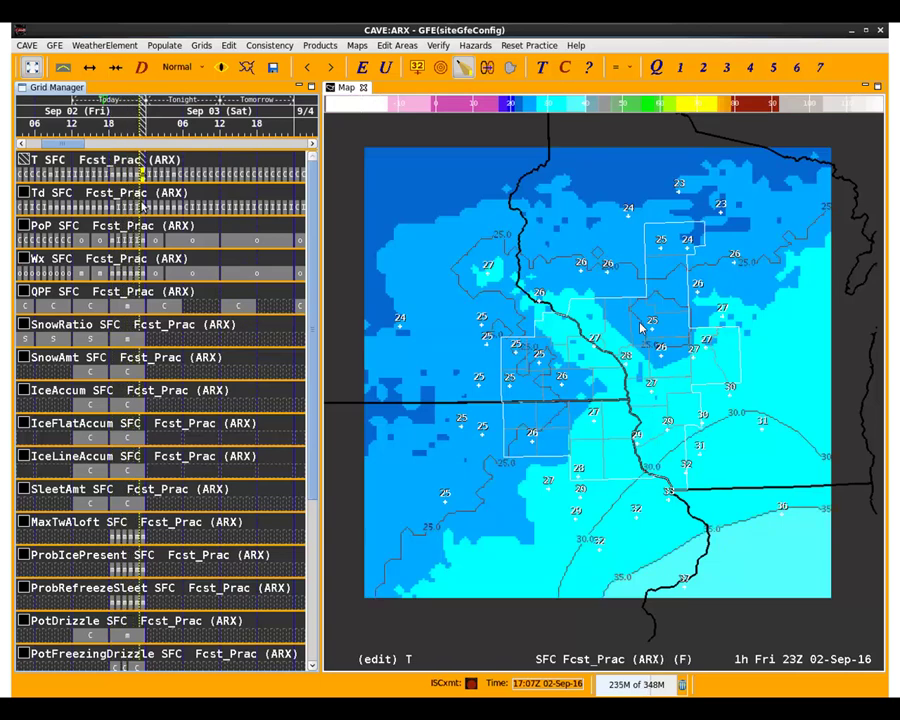
key(Left)
key(Left)
key(Left)
key(Left)
key(Left)
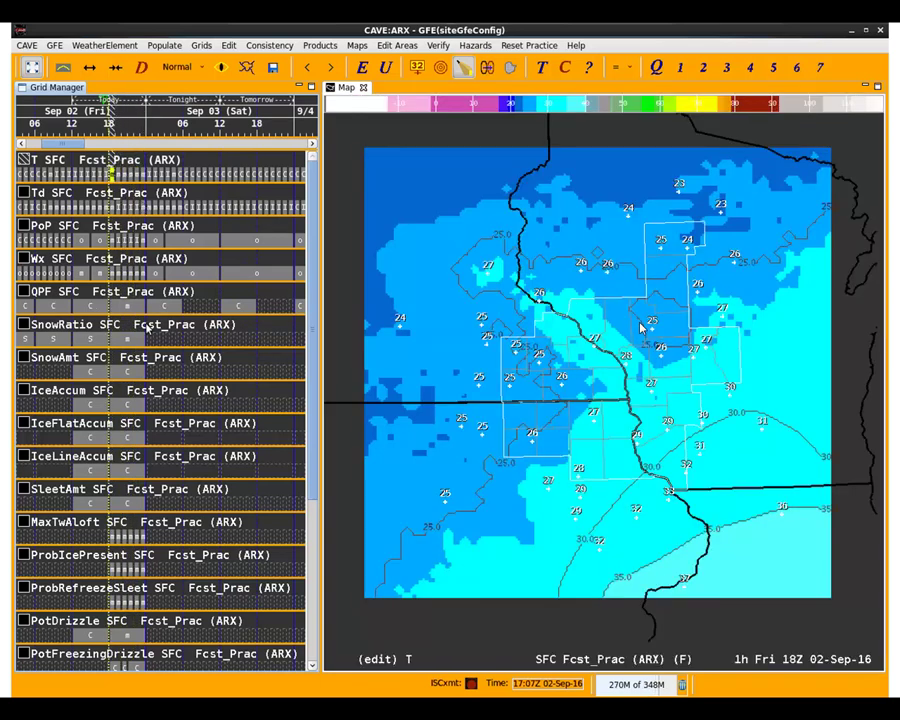
Step: View the 18Z PotDrizzle grid and each of the three PotFreezingDrizzle grids between 18Z and the end of the period
click(125, 636)
scroll(186, 491, down, 3)
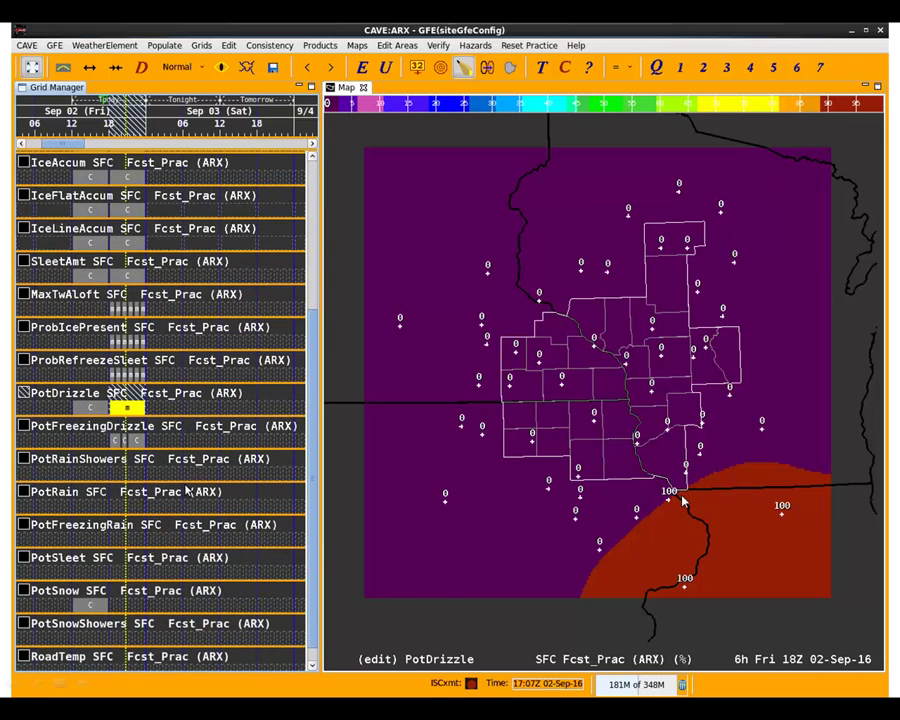
click(117, 441)
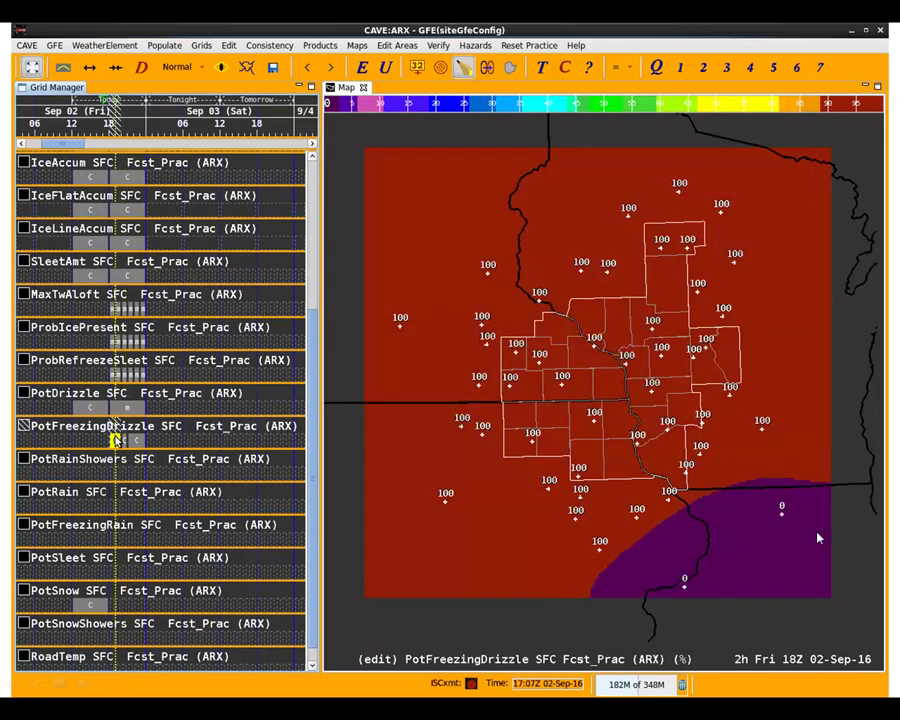
click(127, 441)
click(135, 441)
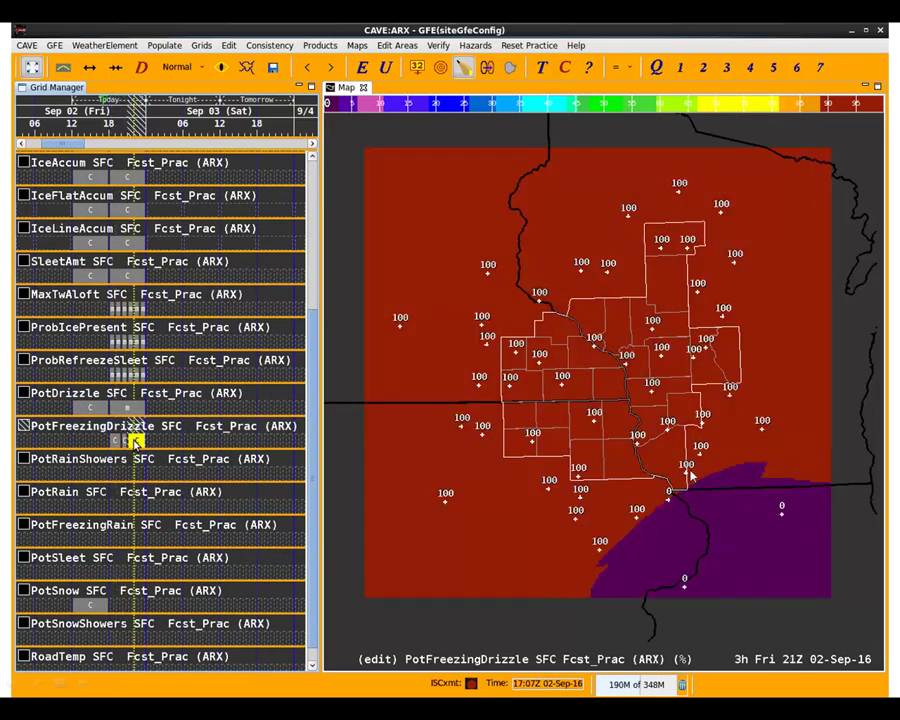
scroll(160, 410, up, 5)
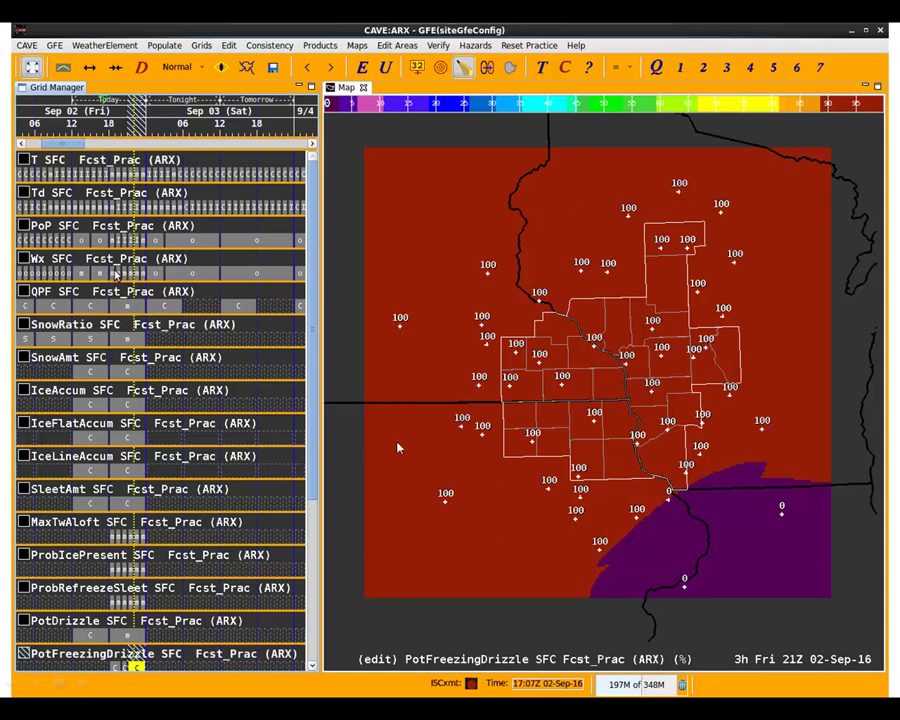
Step: Examine the hourly Wx grids from 18Z to 23Z on 02-Sep-16
click(112, 273)
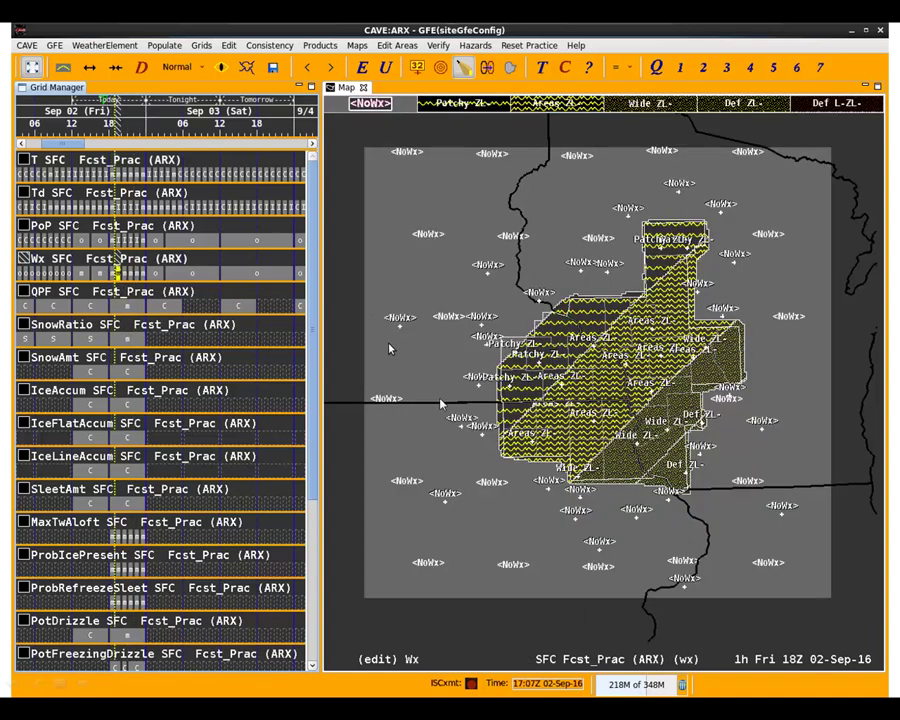
key(Right)
key(Right)
key(Right)
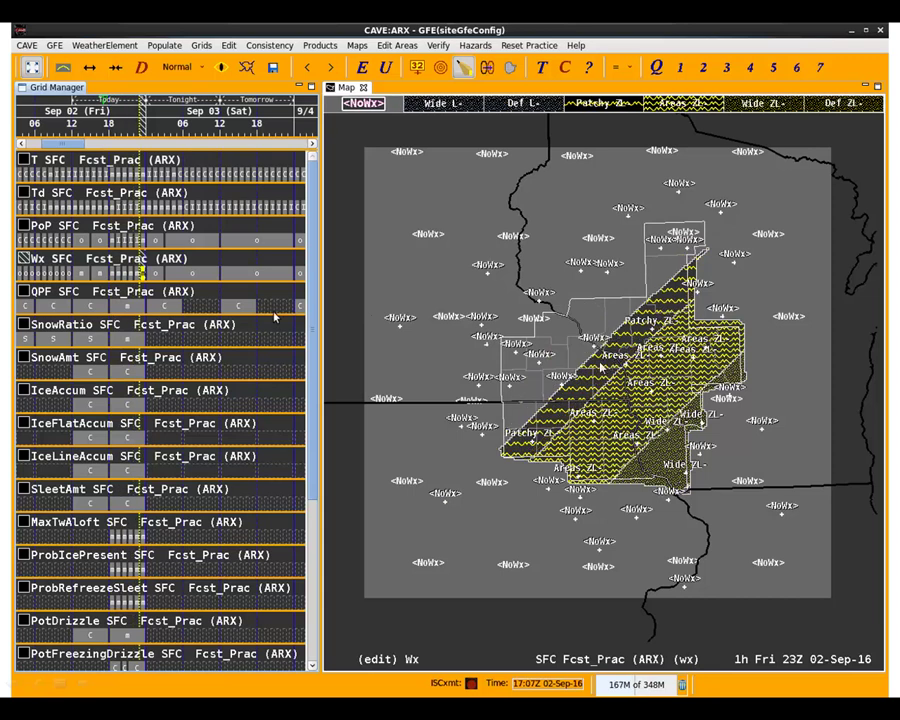
Step: Compare the 23Z PoP grid with the 23Z Wx grid by switching between them
key(Up)
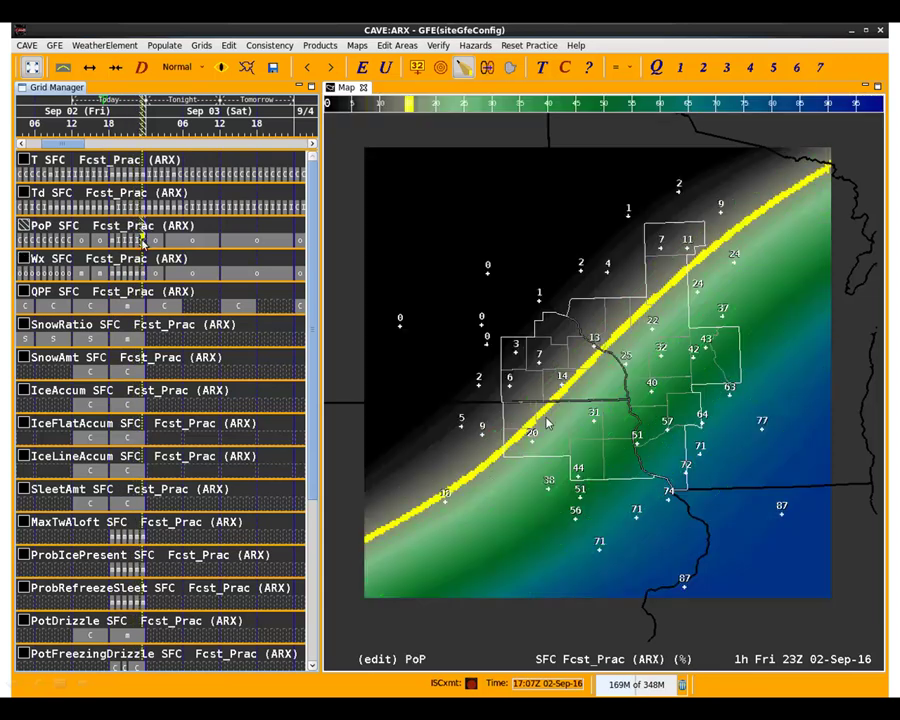
click(143, 265)
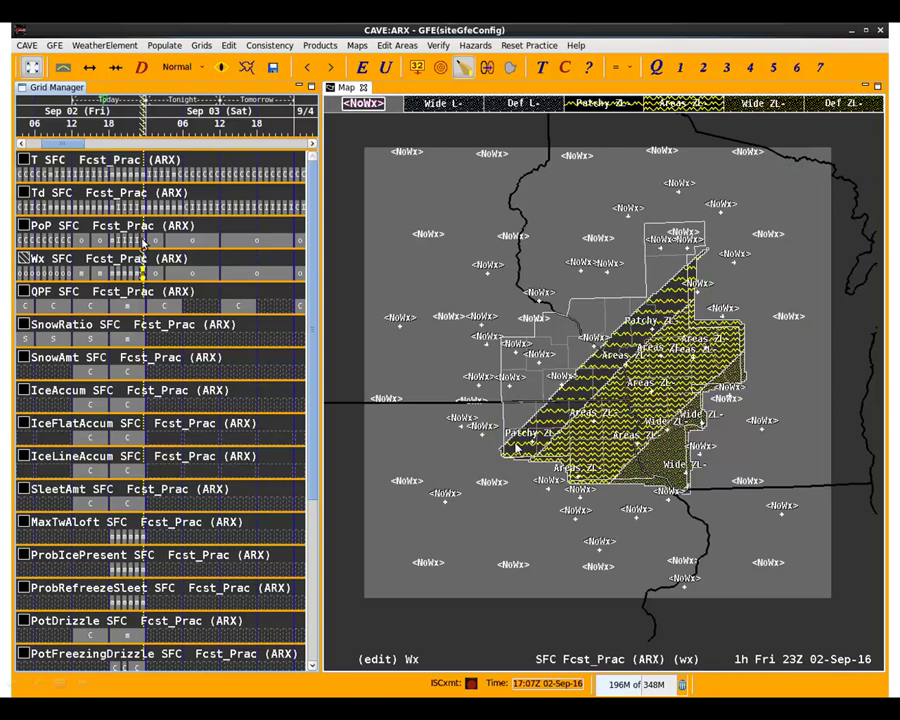
key(Up)
key(Down)
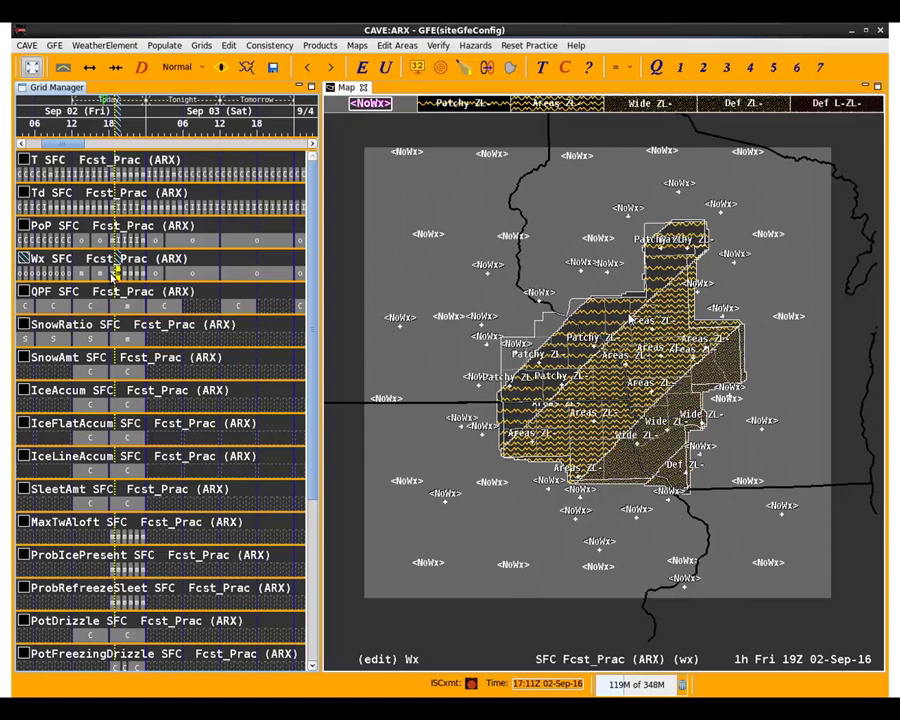
Step: Review the progression of the hourly Wx grids through 23Z once more, going over the sequence twice
key(Right)
key(Right)
key(Right)
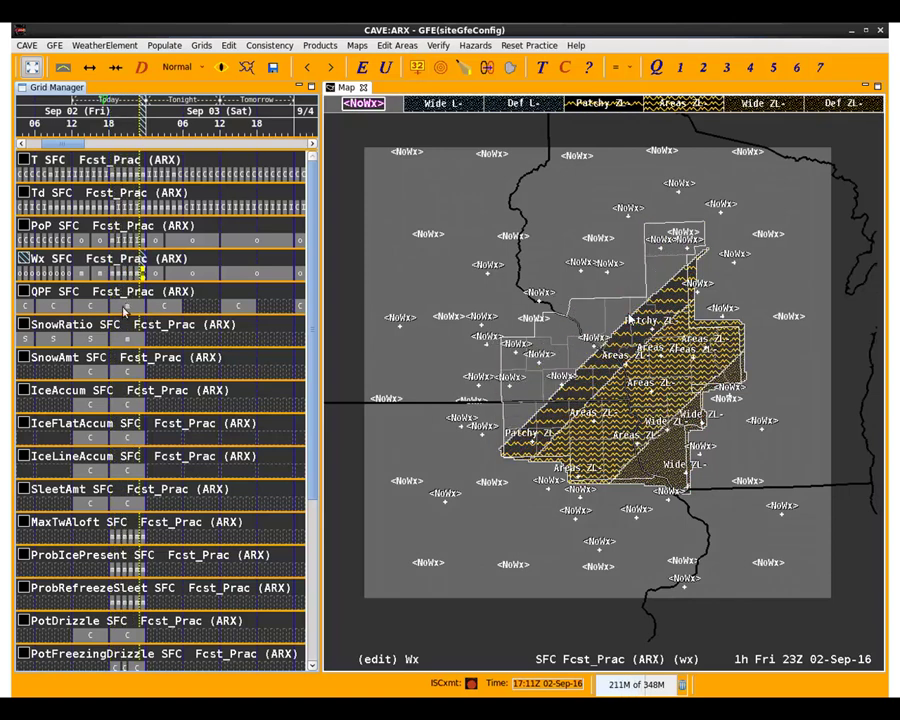
click(112, 238)
click(114, 264)
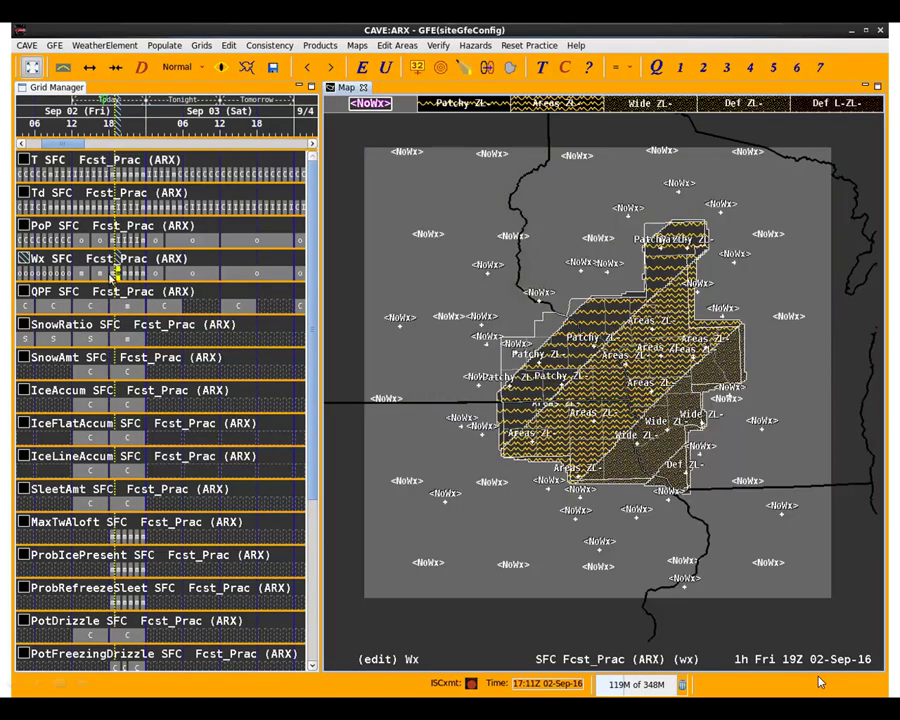
key(Left)
key(Right)
key(Right)
key(Right)
key(Right)
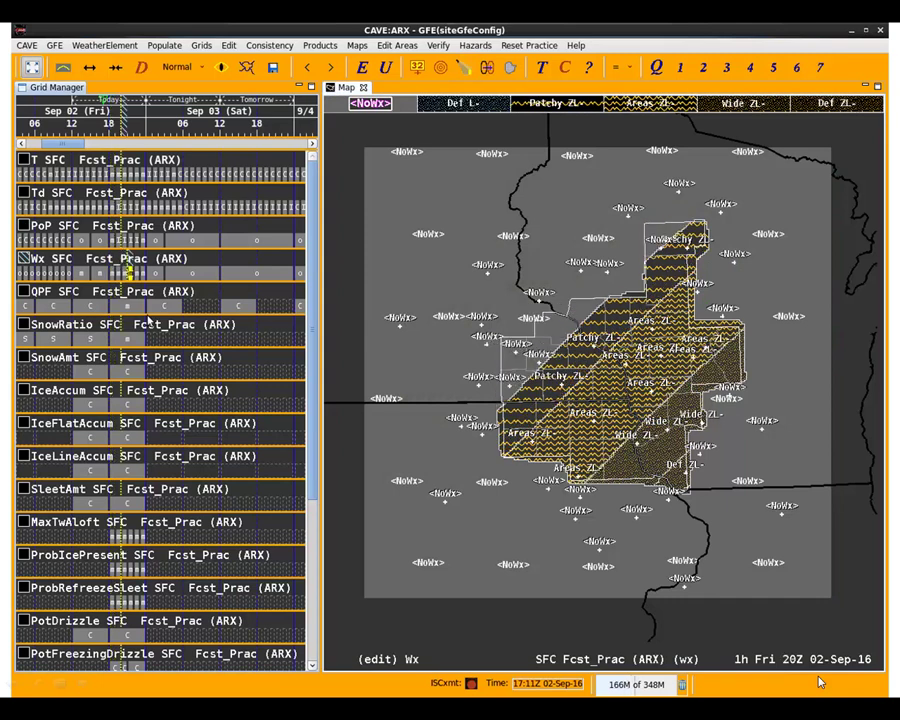
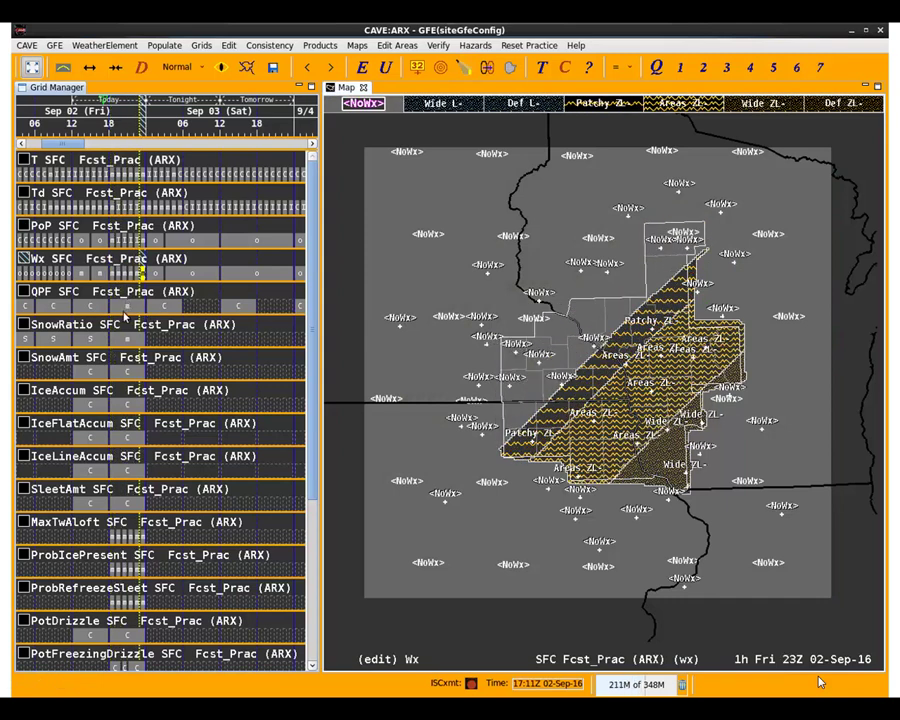
Step: Examine the 6-hour QPF grid from 18Z, the hourly PoP grids through 23Z and the 18Z Wx grid
click(125, 307)
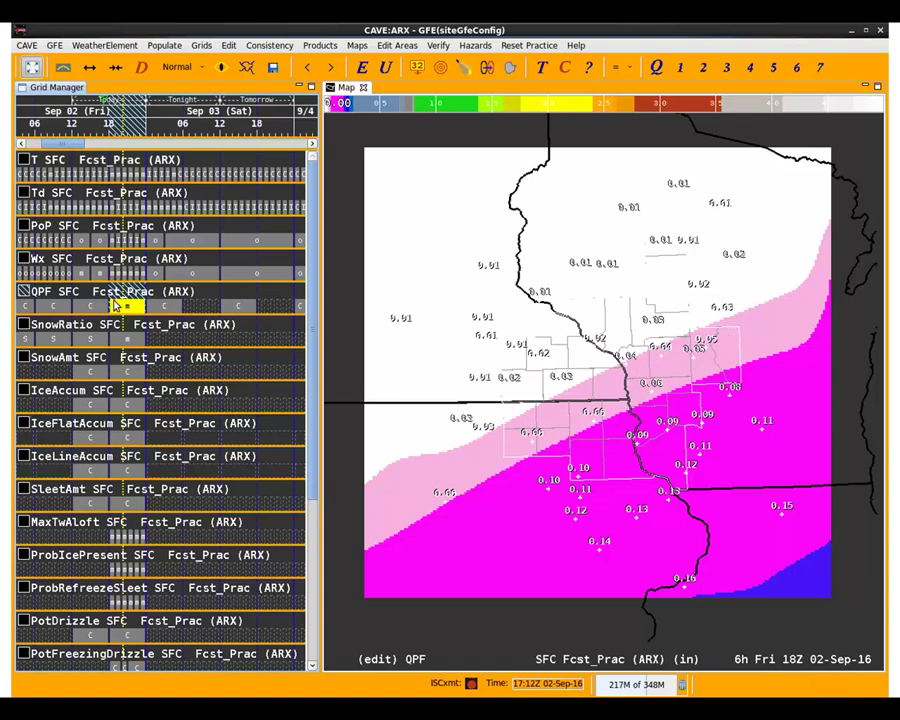
click(115, 240)
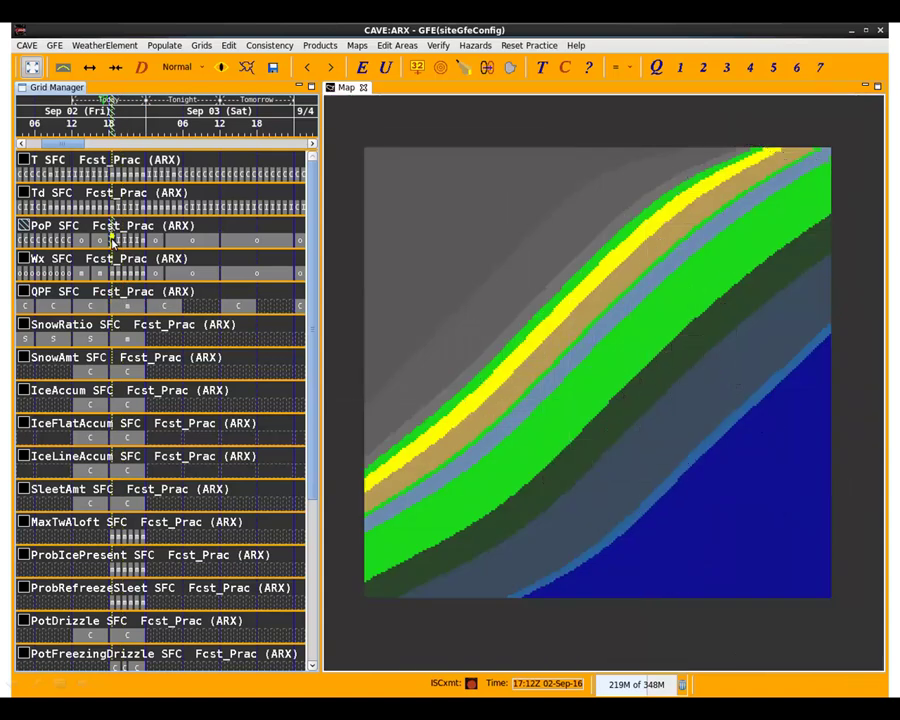
drag(115, 240, 138, 240)
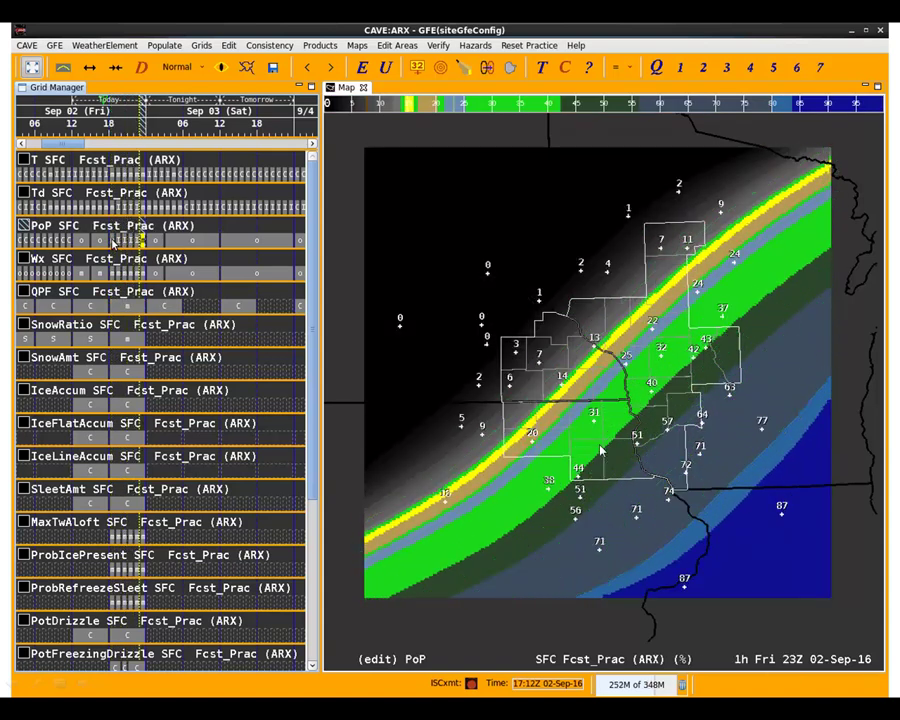
key(Left)
key(Left)
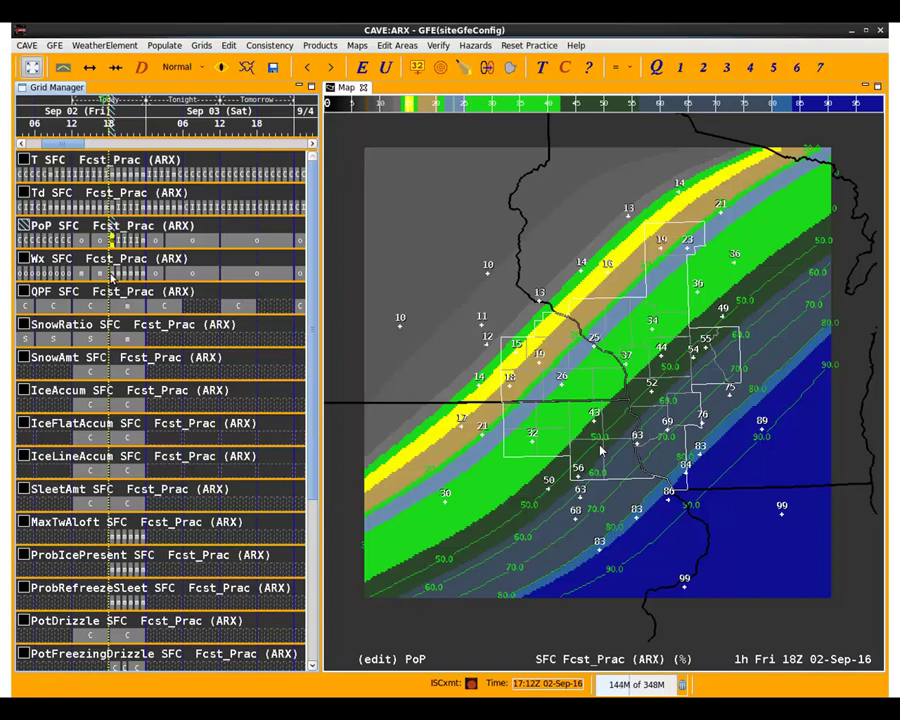
click(113, 273)
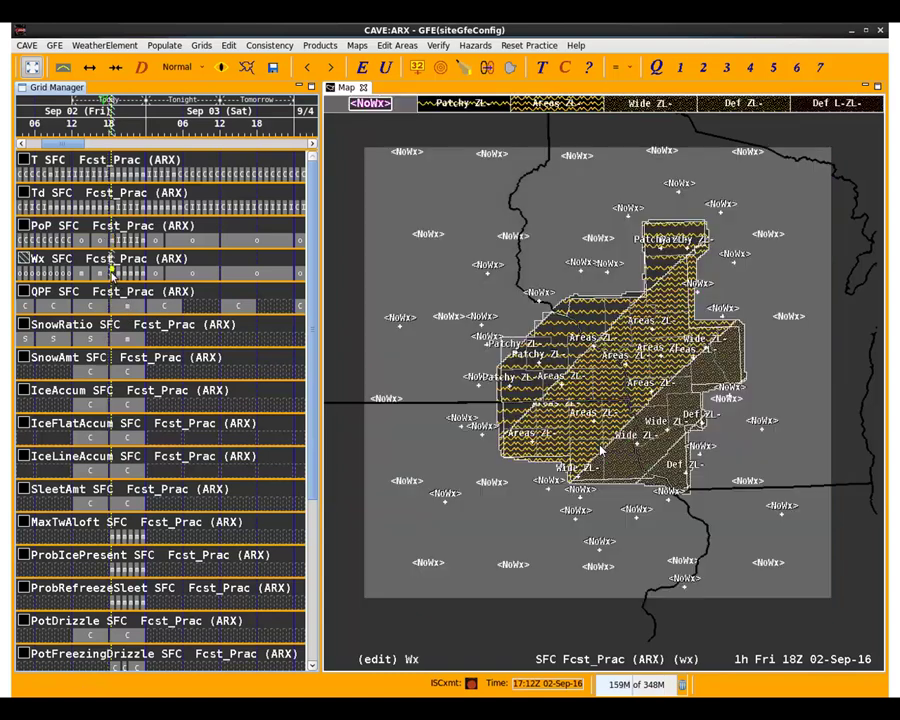
Step: Start ForecastBuilder for the period from Today to Today, beginning with the Precip Types and Accumulation Grids
click(228, 47)
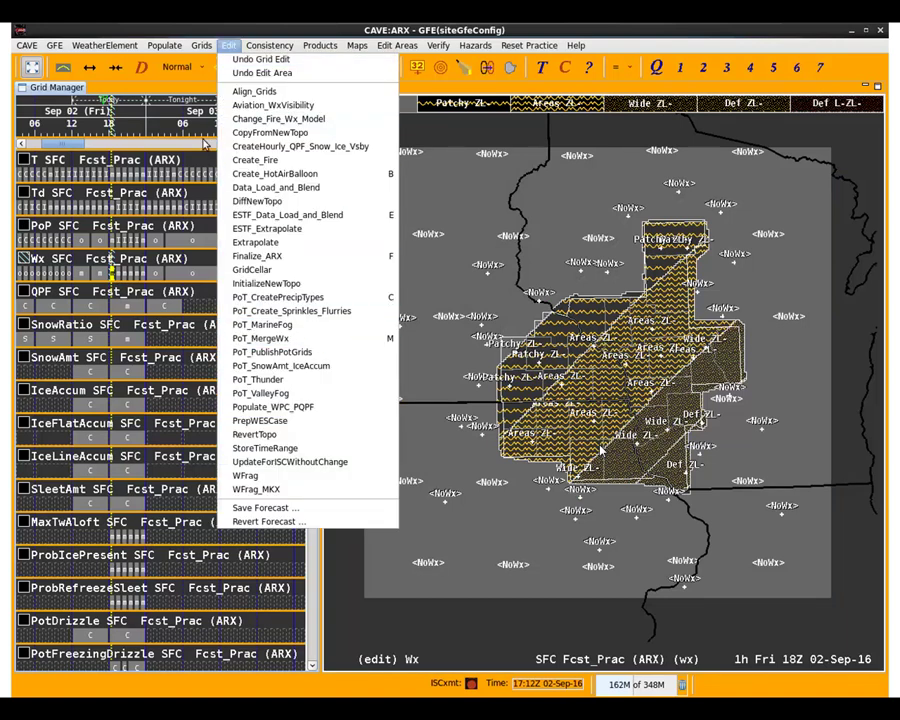
click(165, 45)
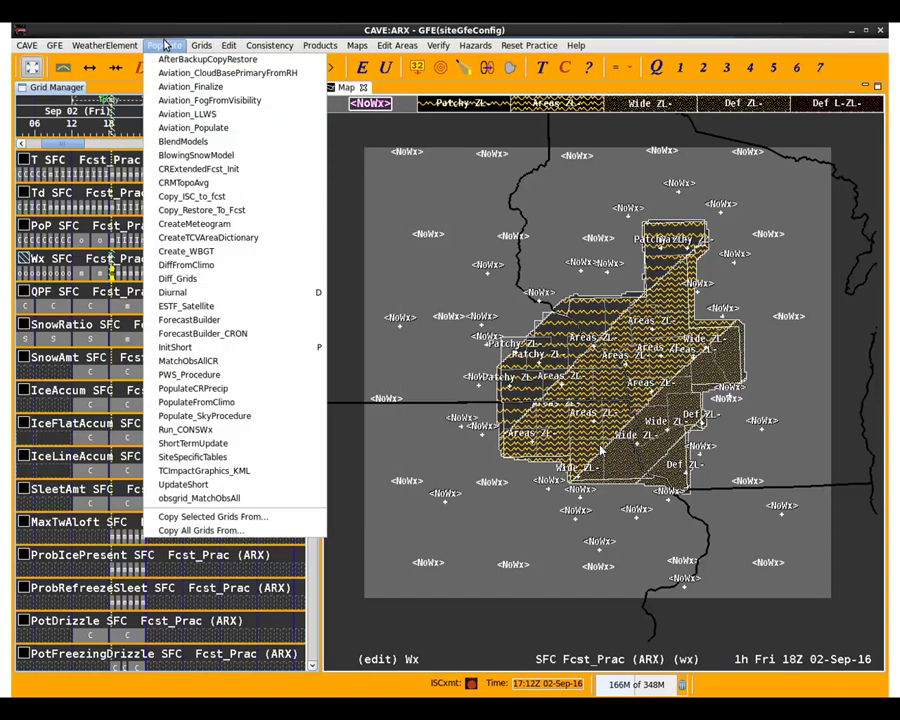
click(182, 319)
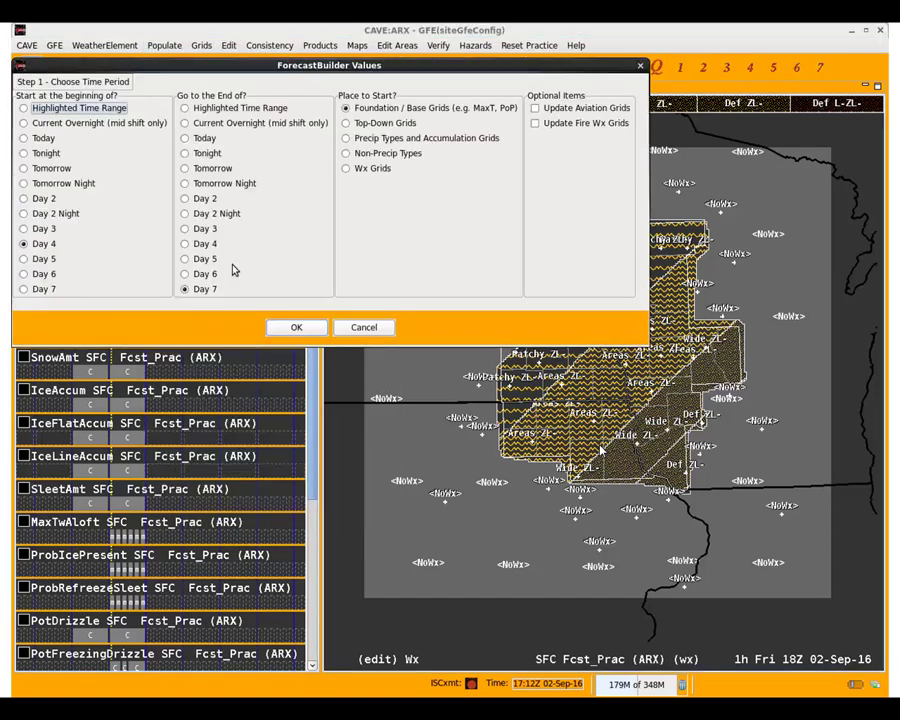
click(47, 139)
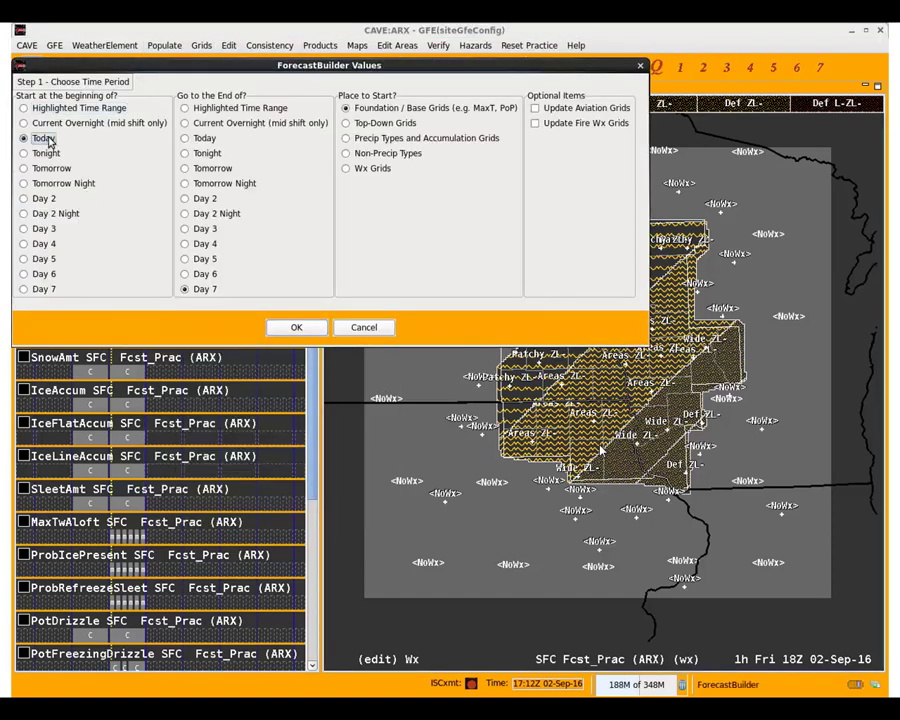
click(187, 139)
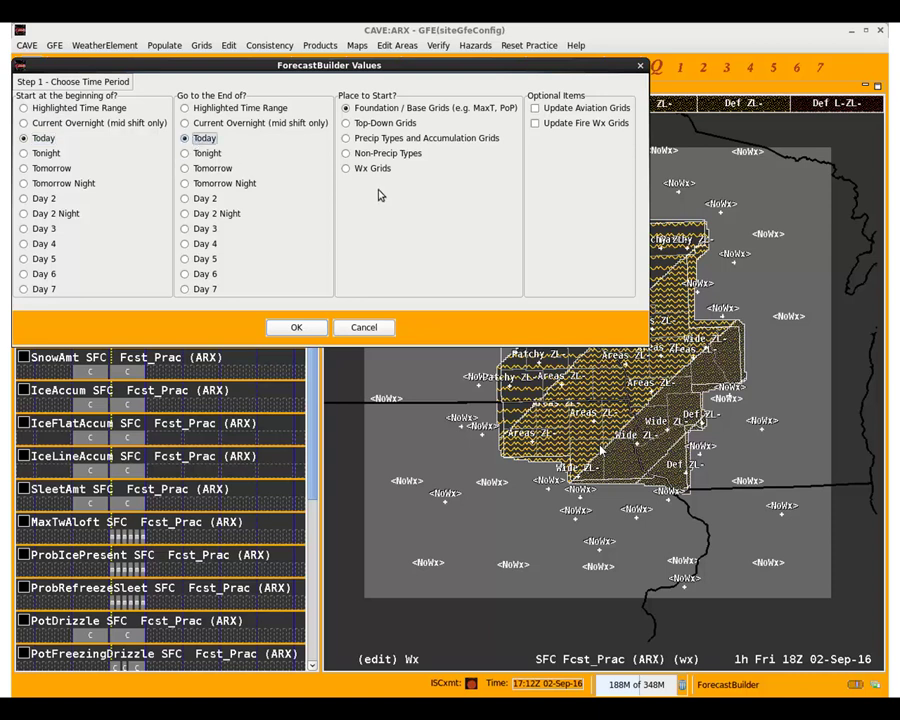
click(380, 142)
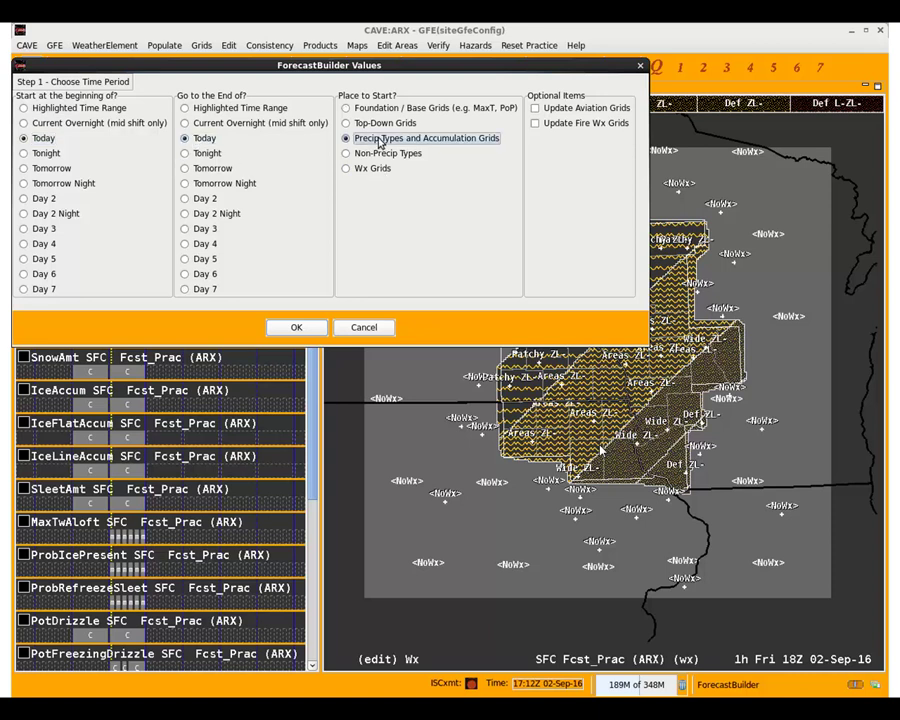
click(297, 328)
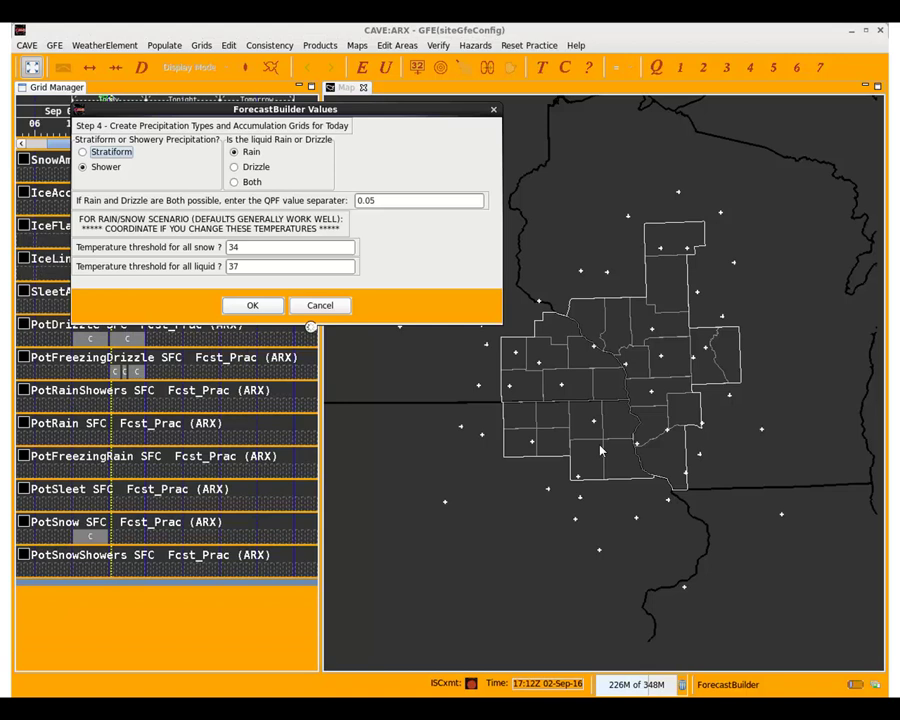
Step: Create today's precipitation type and accumulation grids as Stratiform precipitation, with Both rain and drizzle as the liquid type
click(112, 153)
click(235, 183)
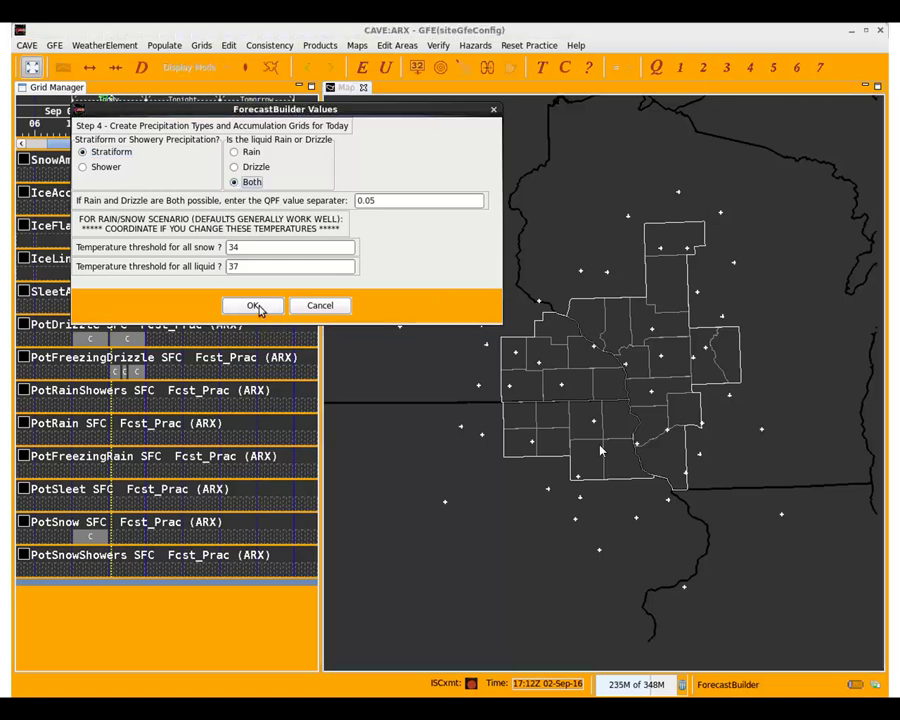
click(255, 306)
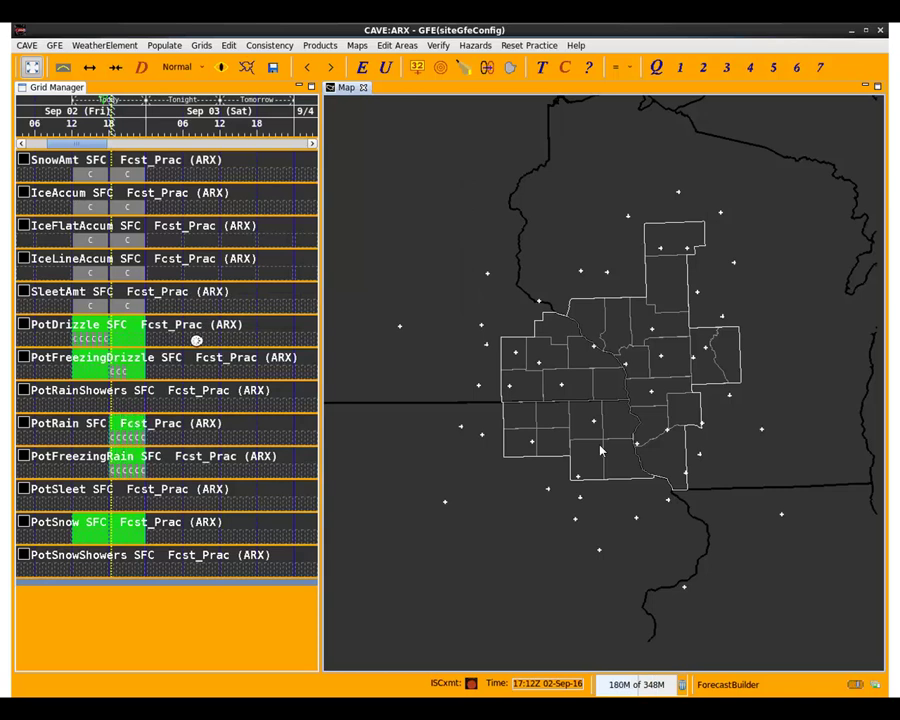
Step: Check the 18Z PotFreezingDrizzle grid and the PotFreezingRain grids from 18Z through 21Z
click(124, 370)
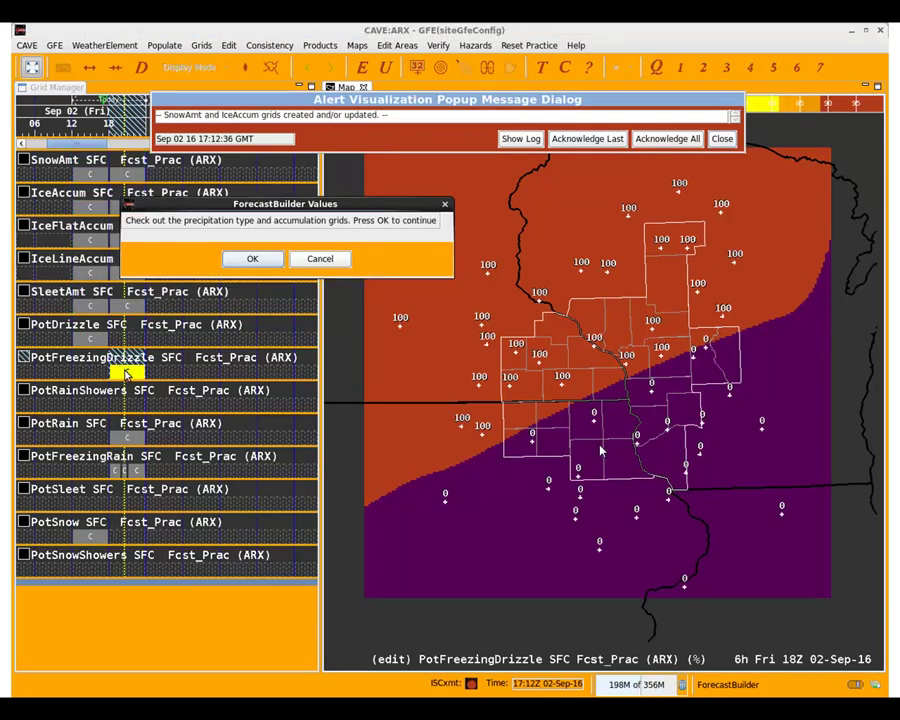
click(116, 470)
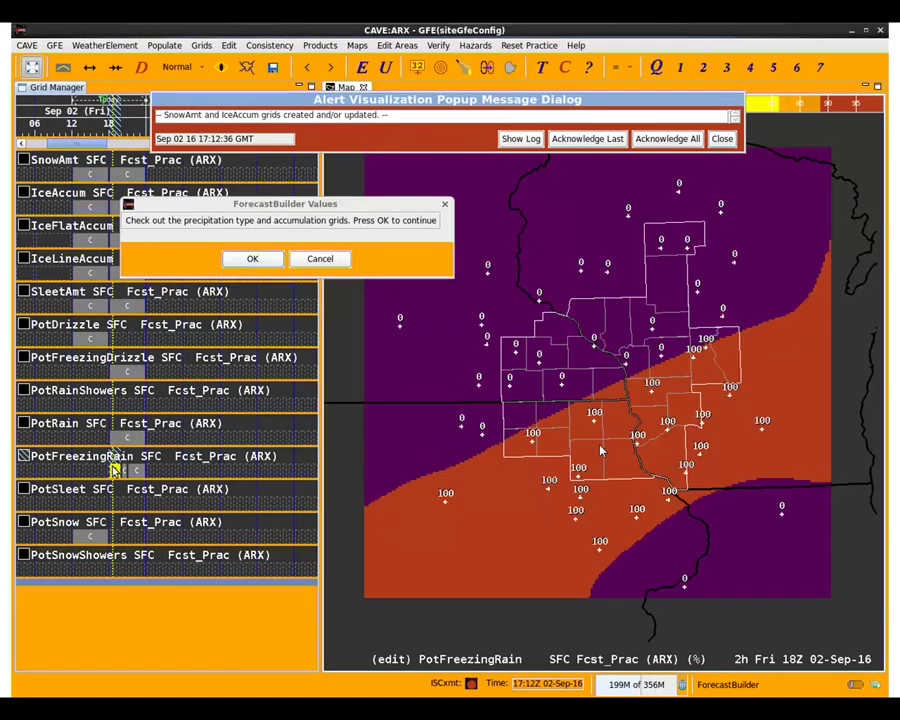
key(Right)
key(Right)
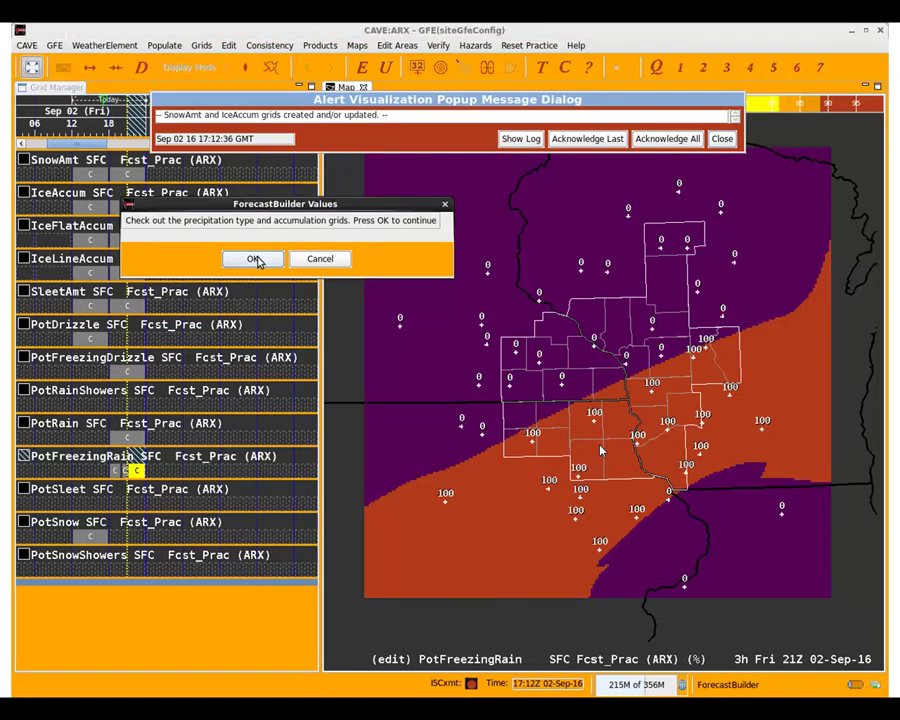
Step: Continue ForecastBuilder past the precipitation grids, dismiss the alert, and skip the non-precipitation type edits without choosing any element
click(256, 259)
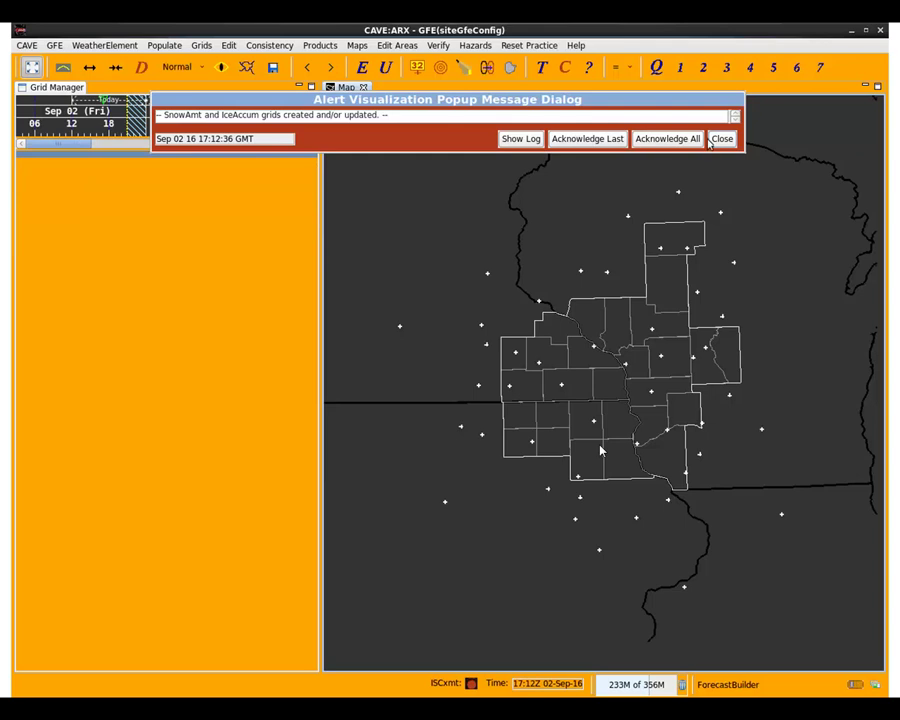
click(719, 139)
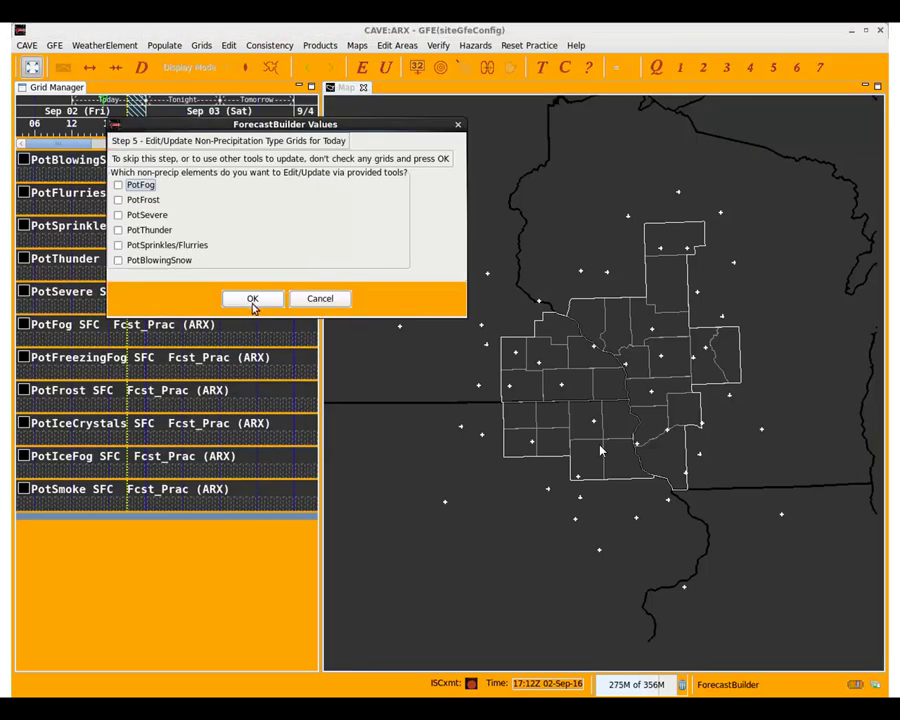
click(253, 301)
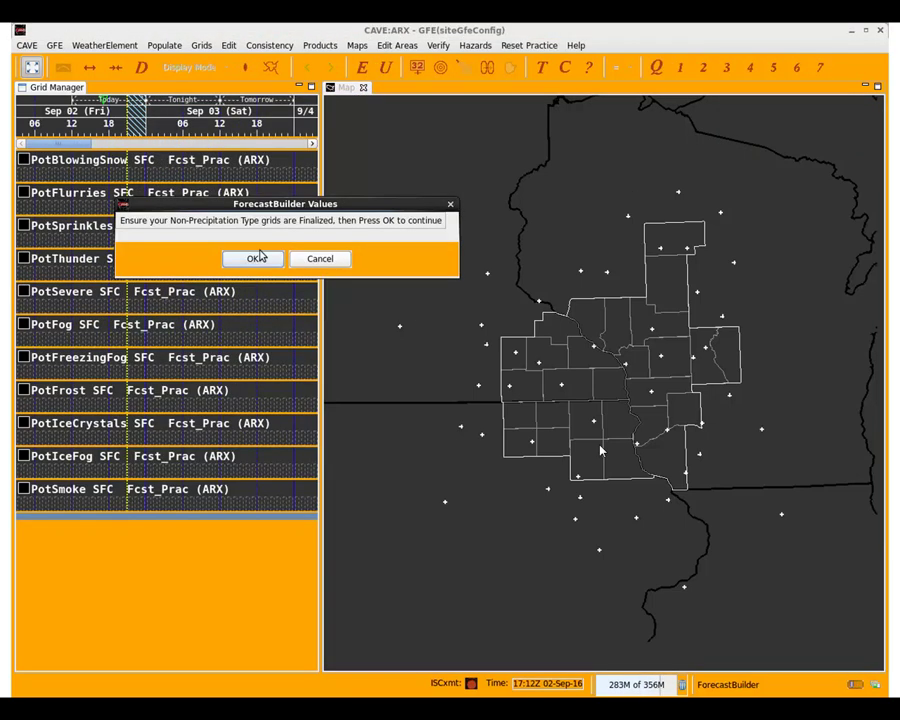
click(253, 260)
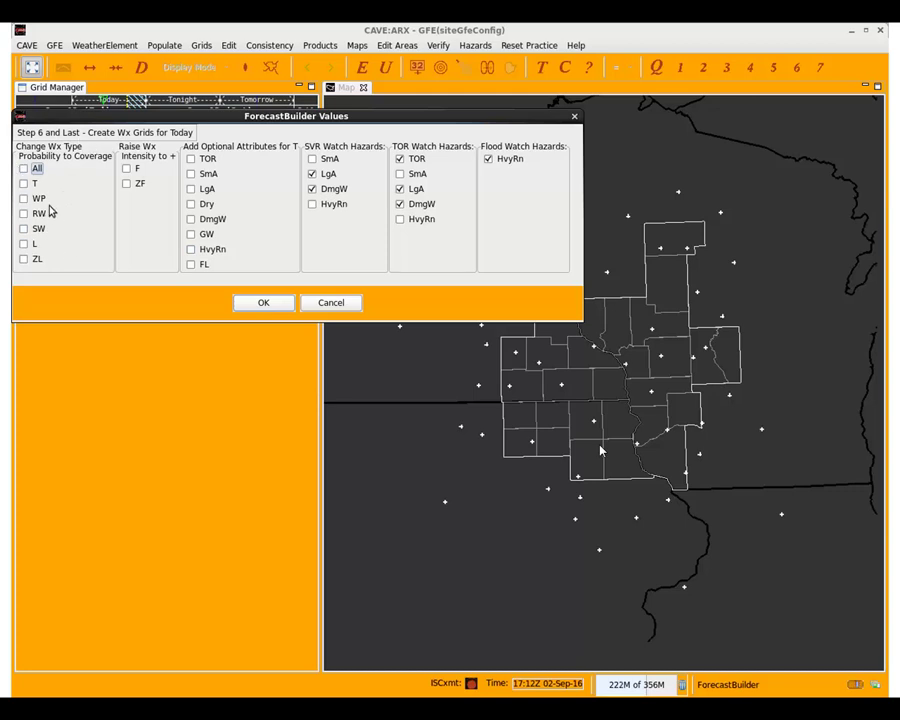
Step: Create today's Wx grids with All types changed from probability to coverage, and dismiss the completion alert
click(24, 169)
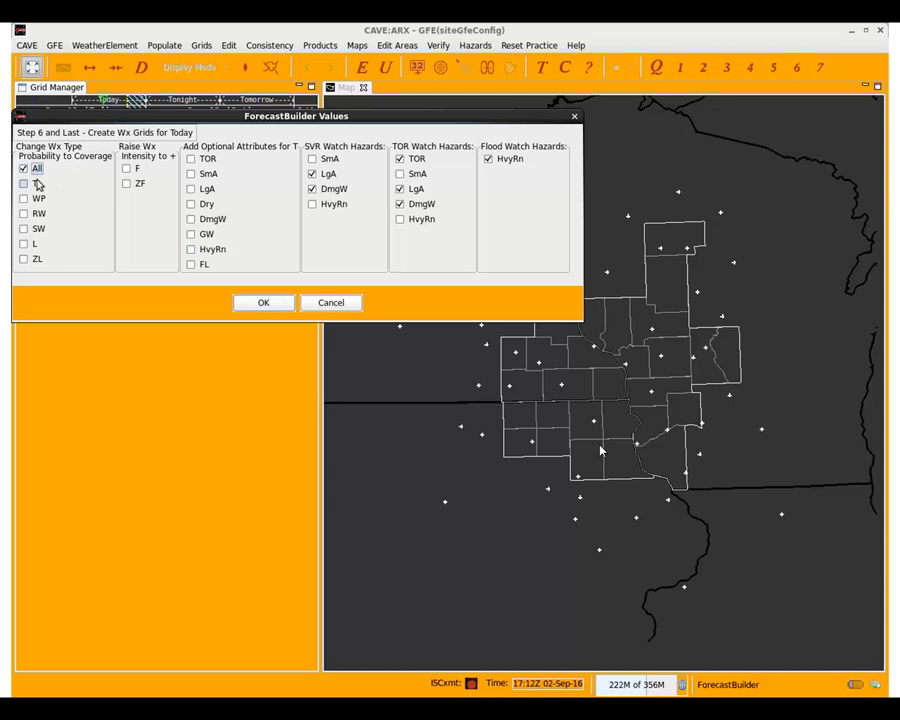
click(259, 306)
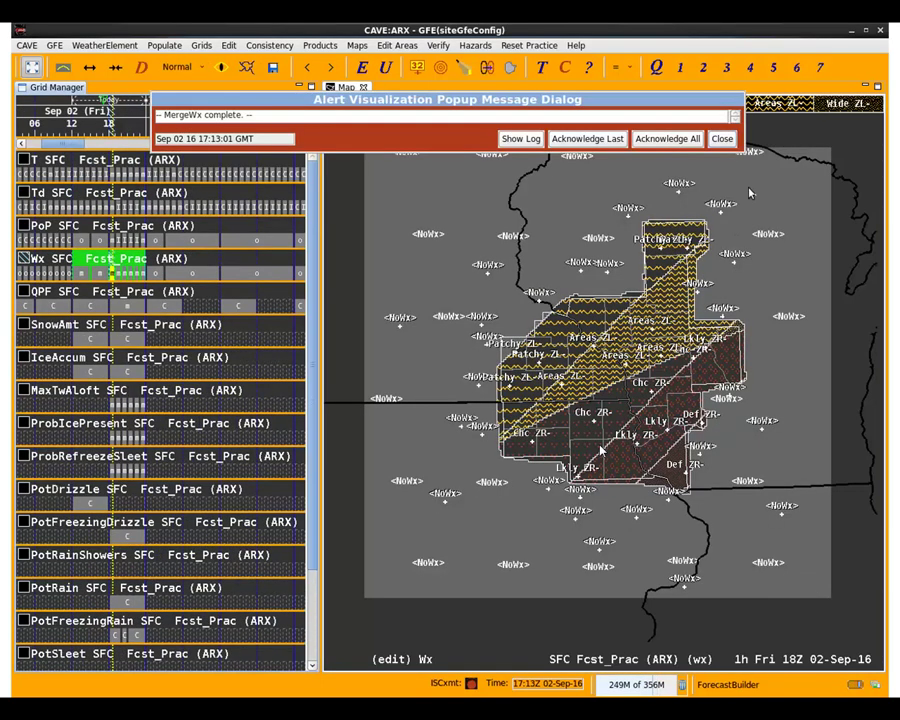
click(720, 139)
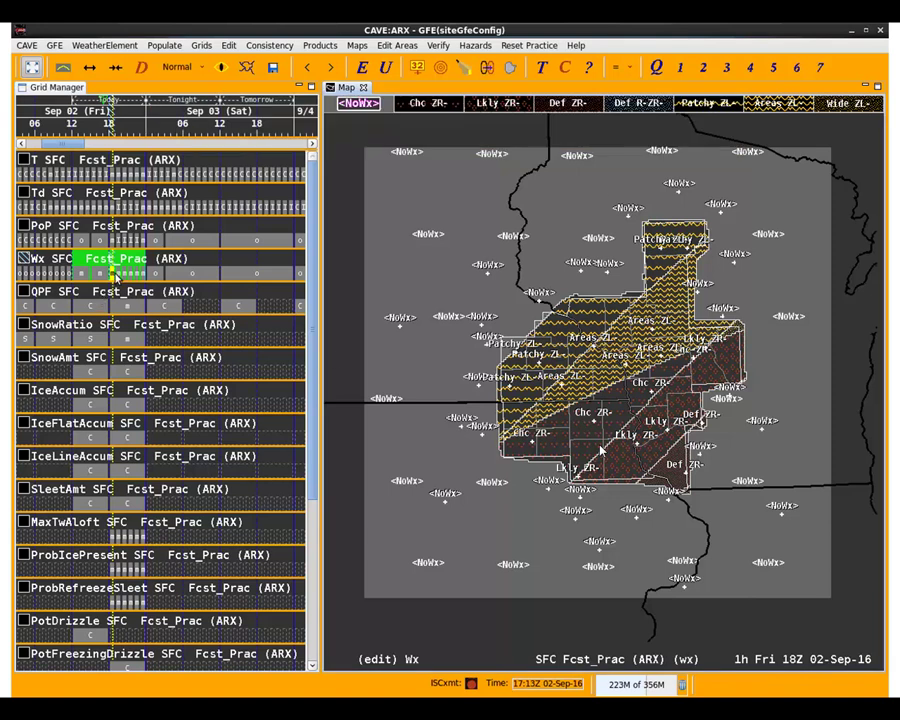
Step: Examine the 18Z Wx grid, the MaxTwAloft grids through 23Z, the 23Z Wx grid and the ProbIcePresent grids
click(114, 275)
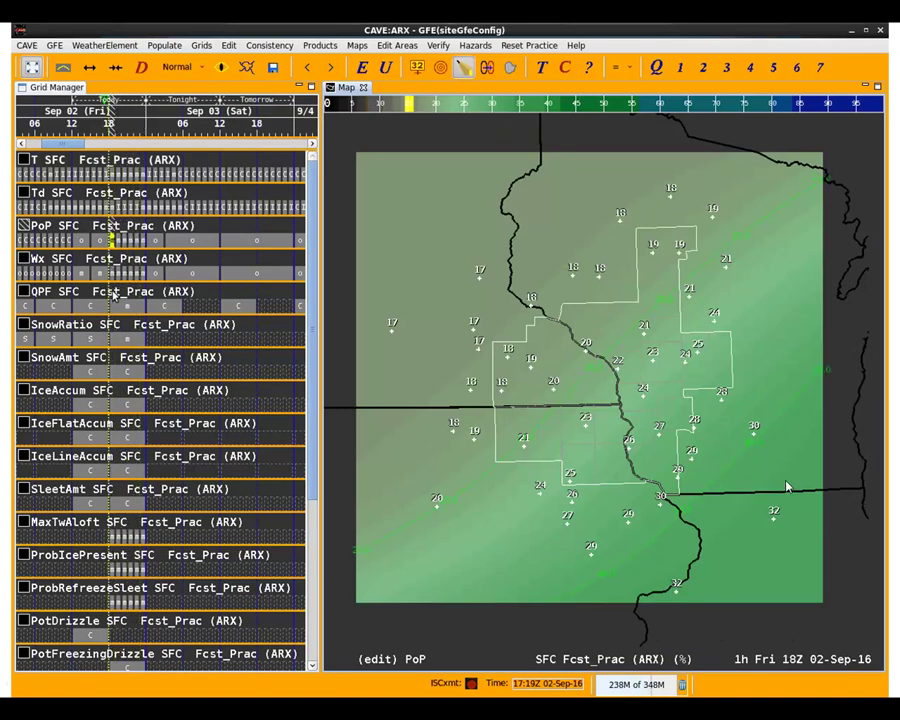
click(114, 537)
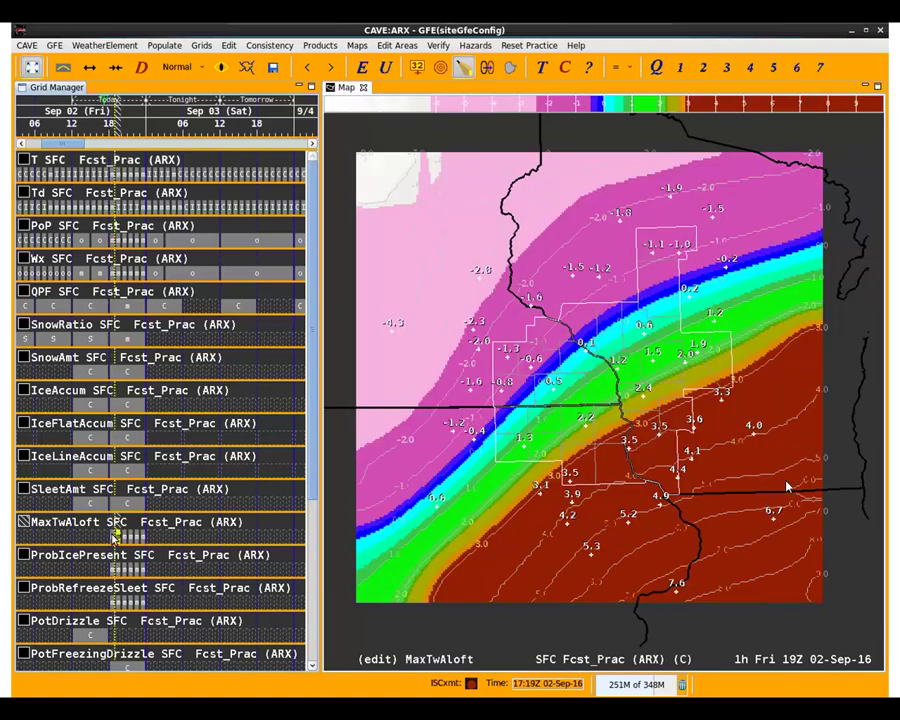
drag(114, 537, 142, 537)
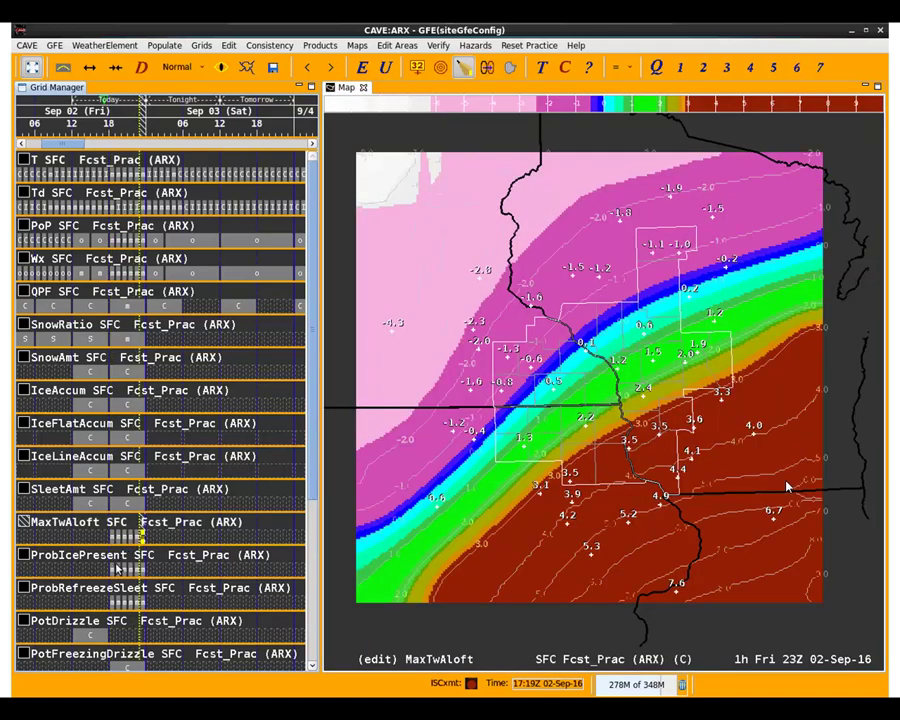
click(115, 572)
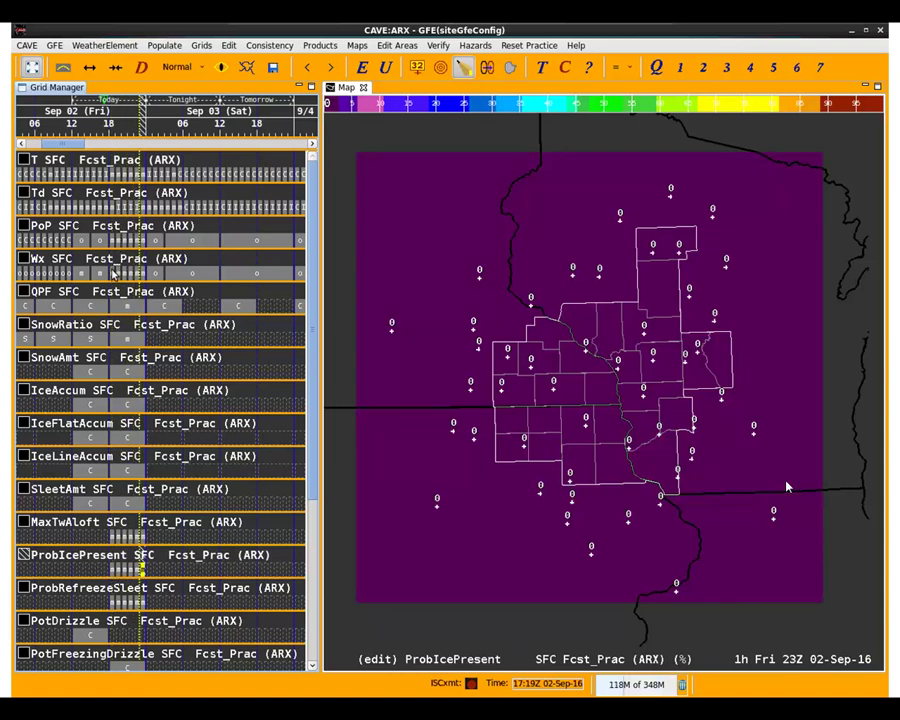
click(115, 275)
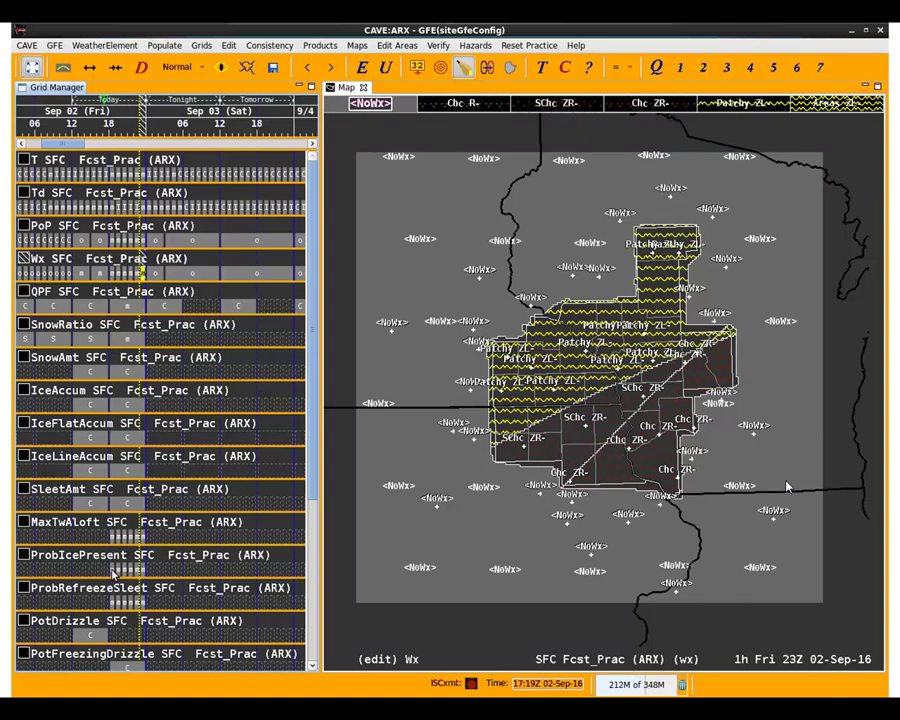
click(113, 570)
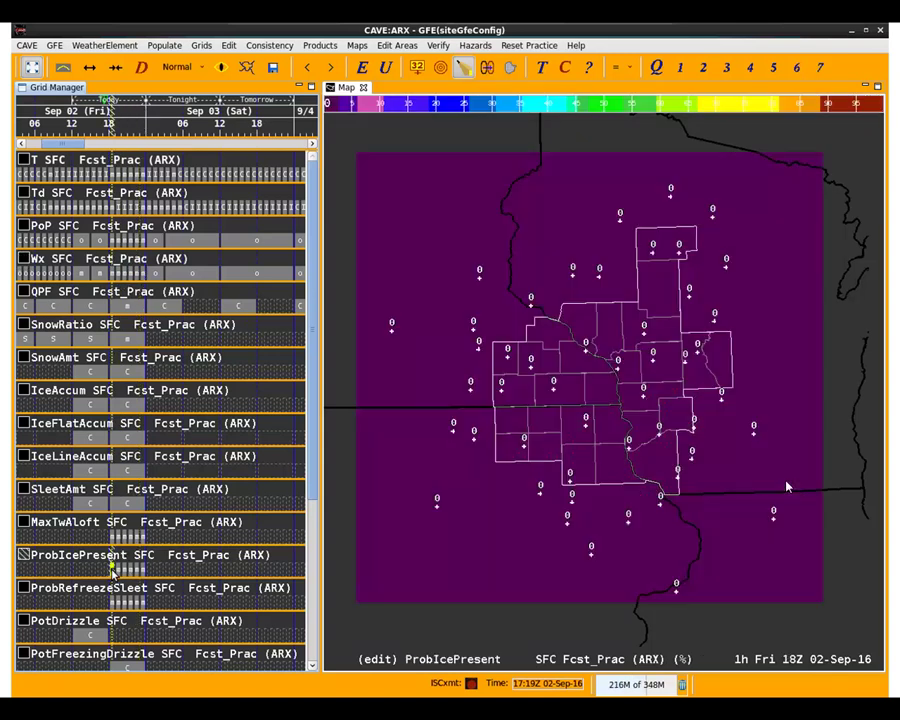
Step: Start ForecastBuilder again from Today to Today, this time beginning with the Top-Down Grids
click(160, 45)
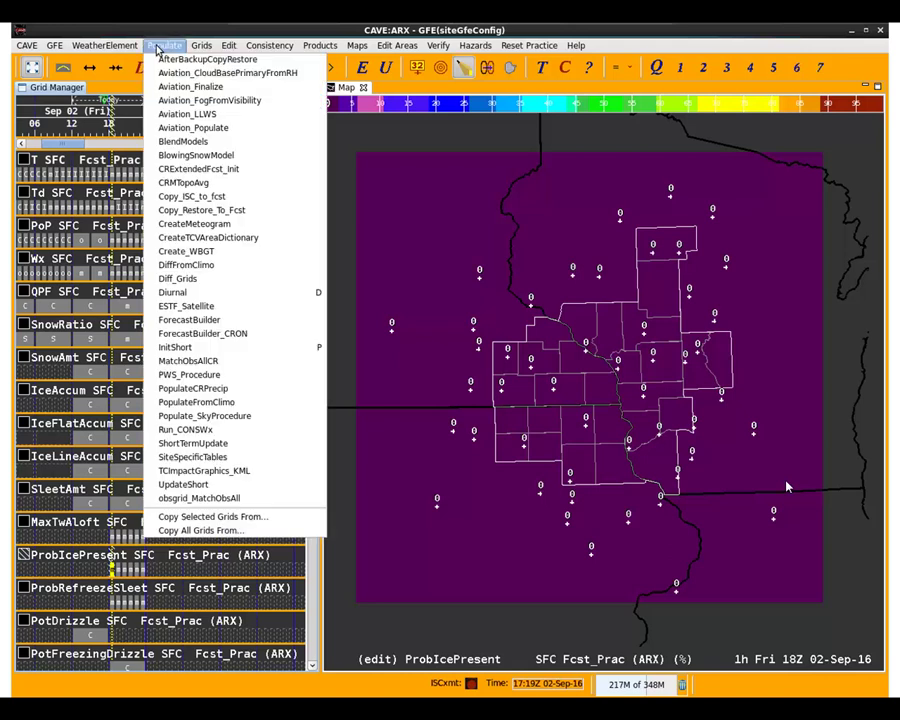
click(226, 320)
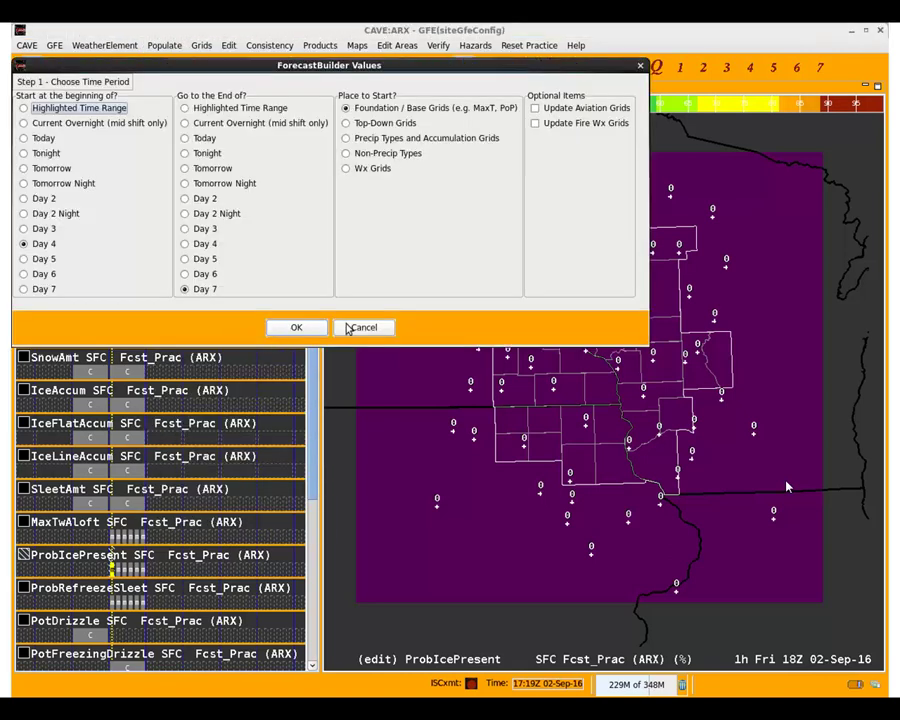
click(399, 125)
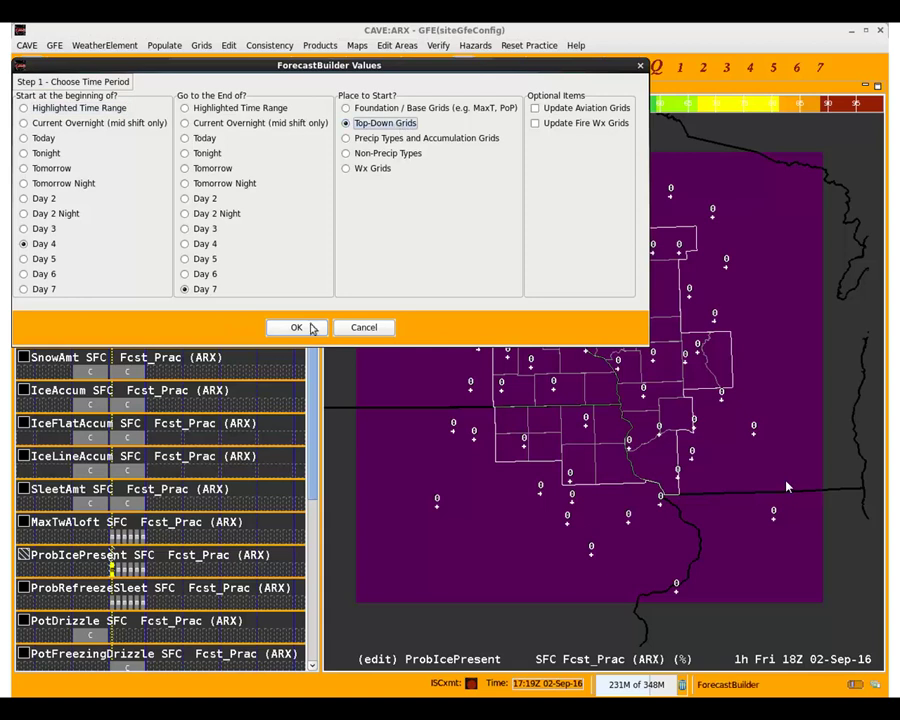
click(194, 141)
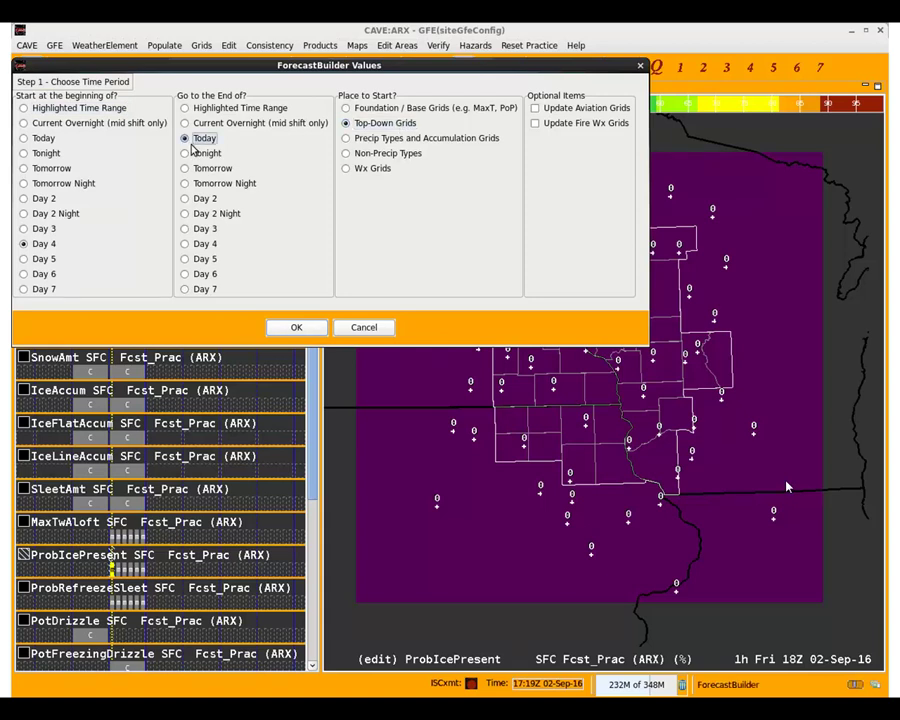
click(43, 140)
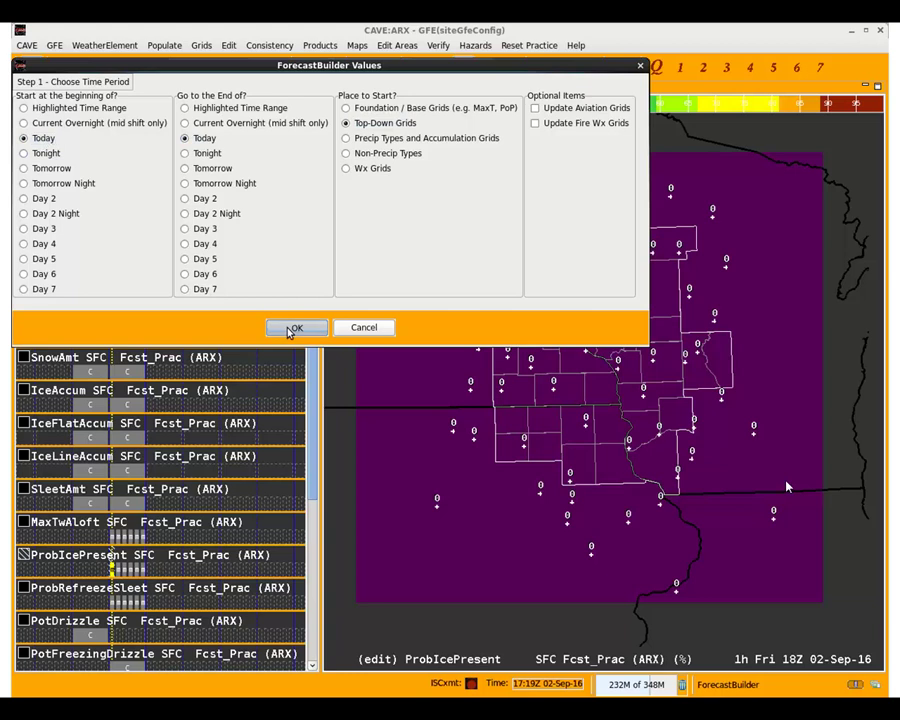
click(292, 327)
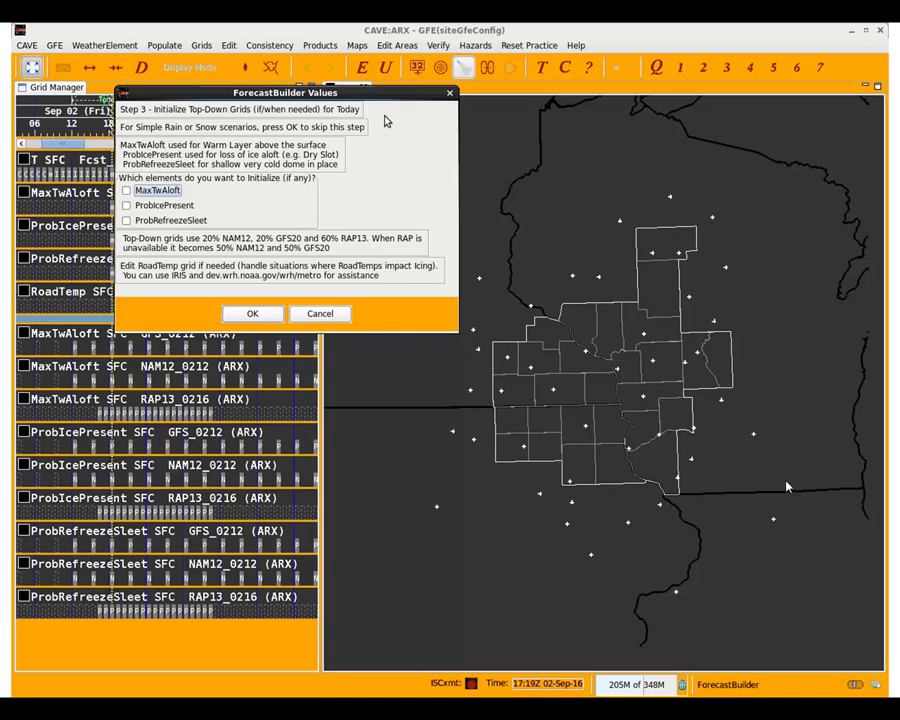
Step: Draw southwest-to-northeast contours of 80, 100 and 20 percent across the 18Z ProbIcePresent forecast grid
drag(394, 94, 208, 627)
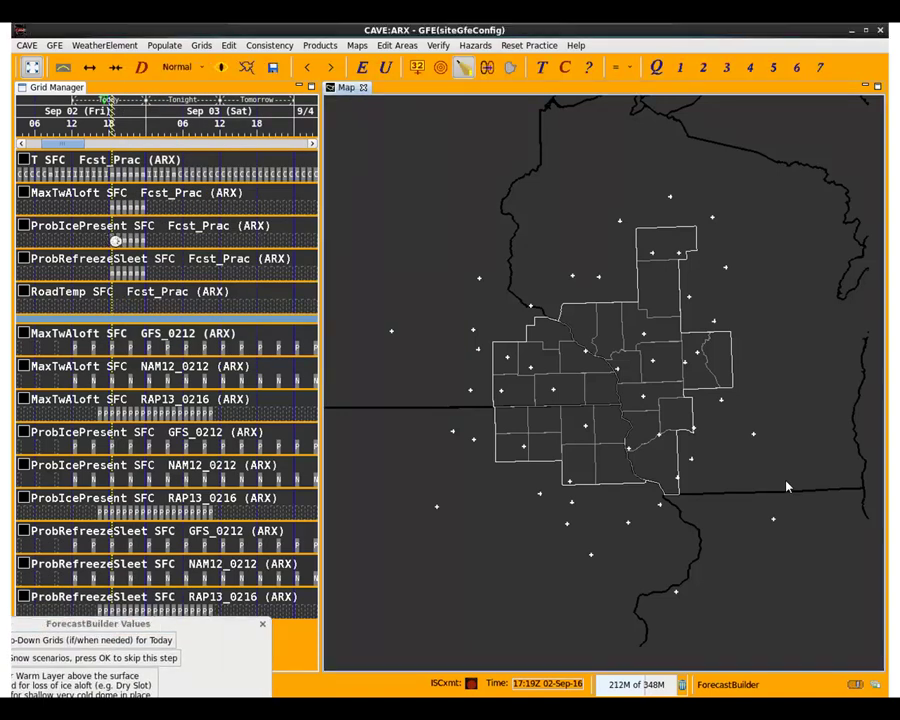
click(113, 240)
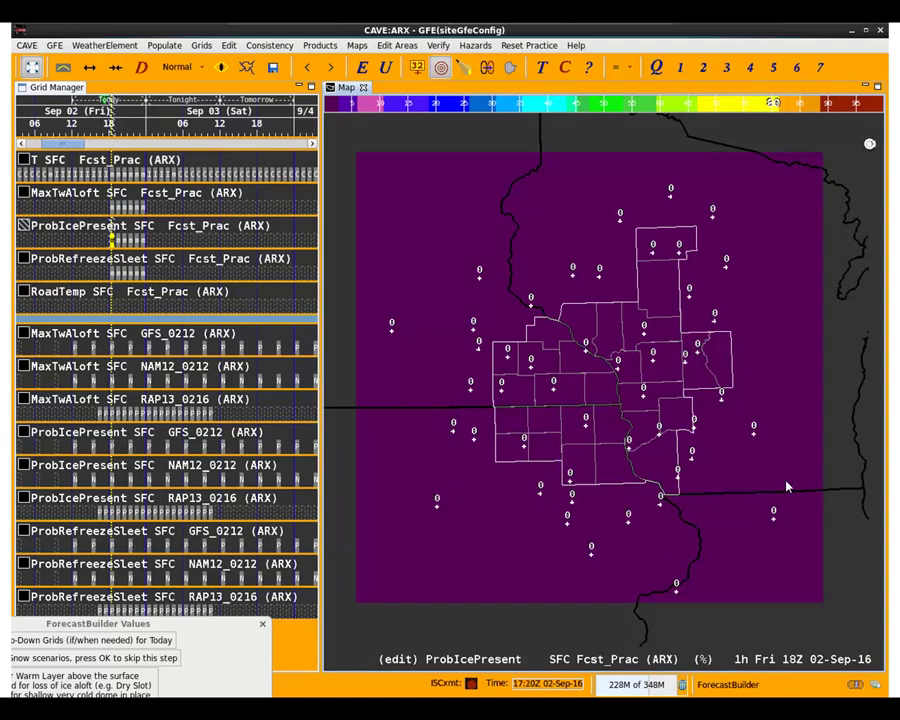
mouse_move(869, 143)
mouse_down()
mouse_move(599, 426)
mouse_move(268, 578)
mouse_up()
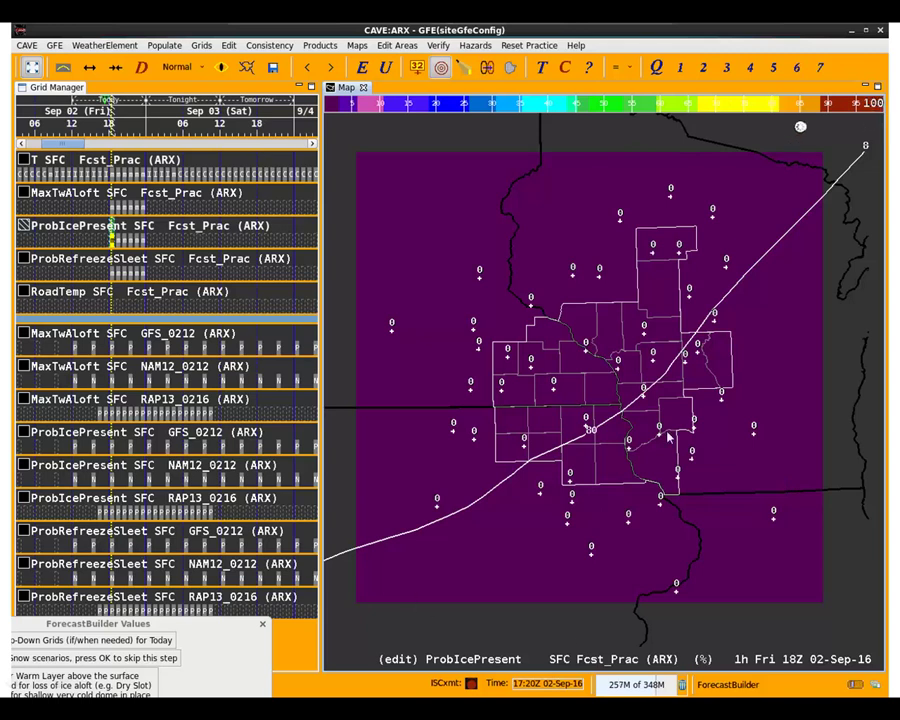
mouse_move(800, 126)
mouse_down()
mouse_move(625, 227)
mouse_move(432, 410)
mouse_move(334, 461)
mouse_up()
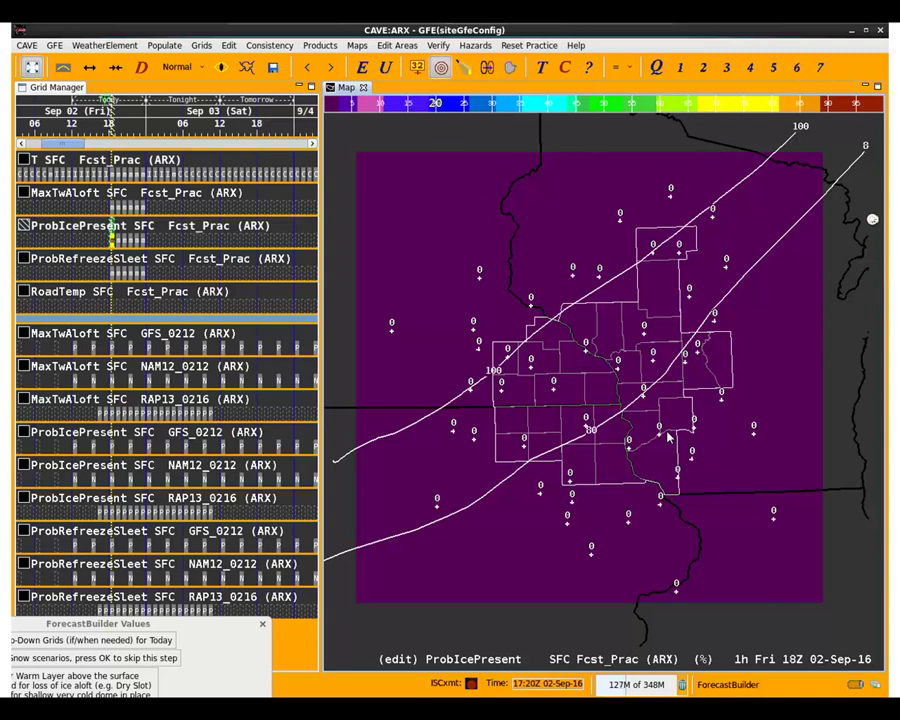
mouse_move(871, 173)
mouse_down()
mouse_move(820, 255)
mouse_move(707, 381)
mouse_move(613, 456)
mouse_move(406, 580)
mouse_move(340, 605)
mouse_up()
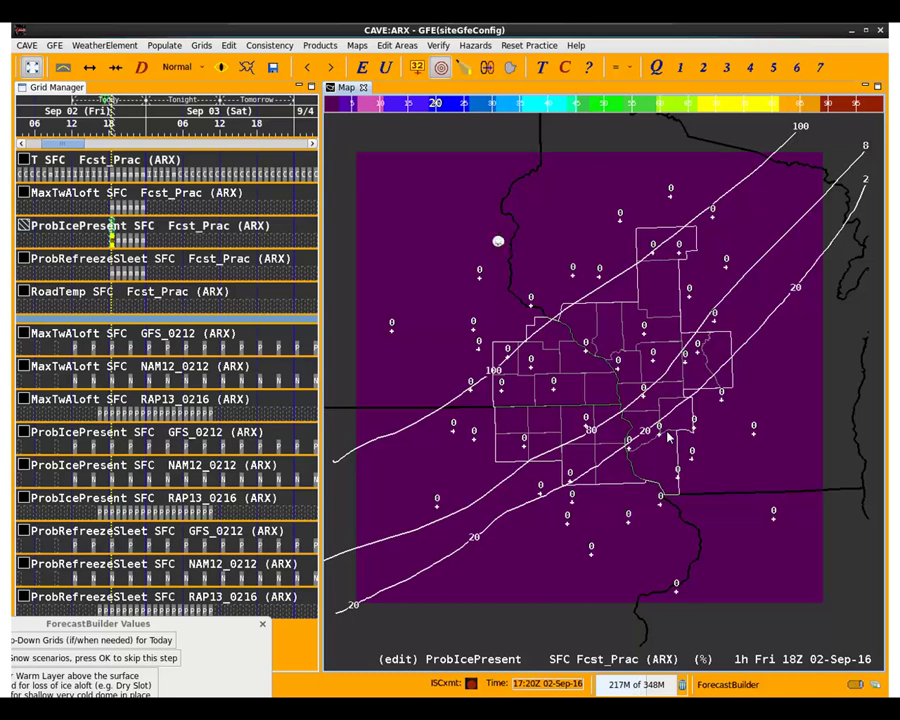
Step: Recalculate the 18Z ProbIcePresent grid from the edited contours and dismiss the alert
click(465, 67)
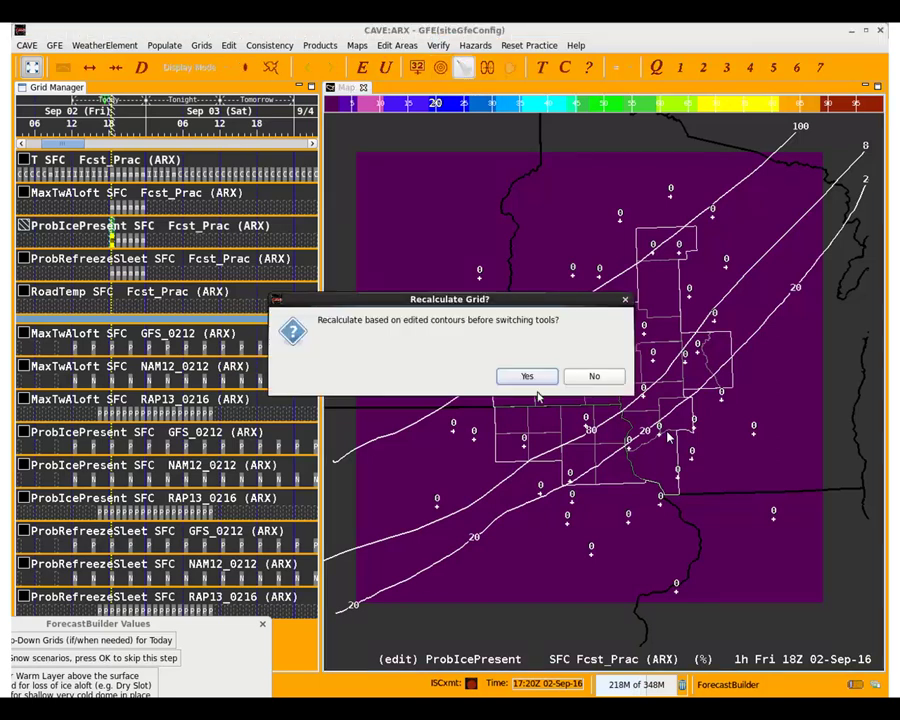
click(527, 374)
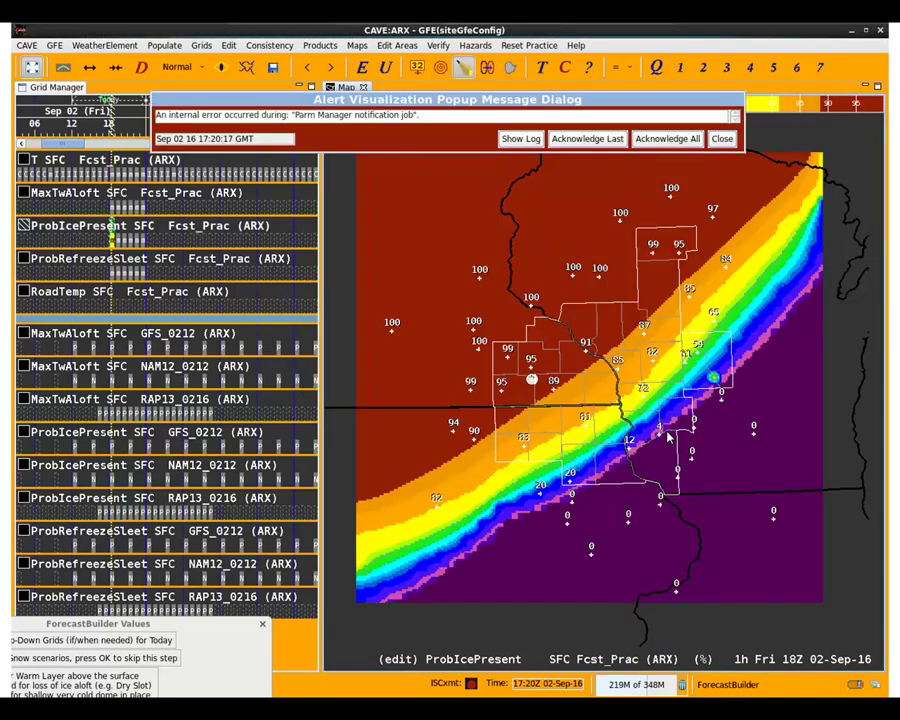
click(722, 140)
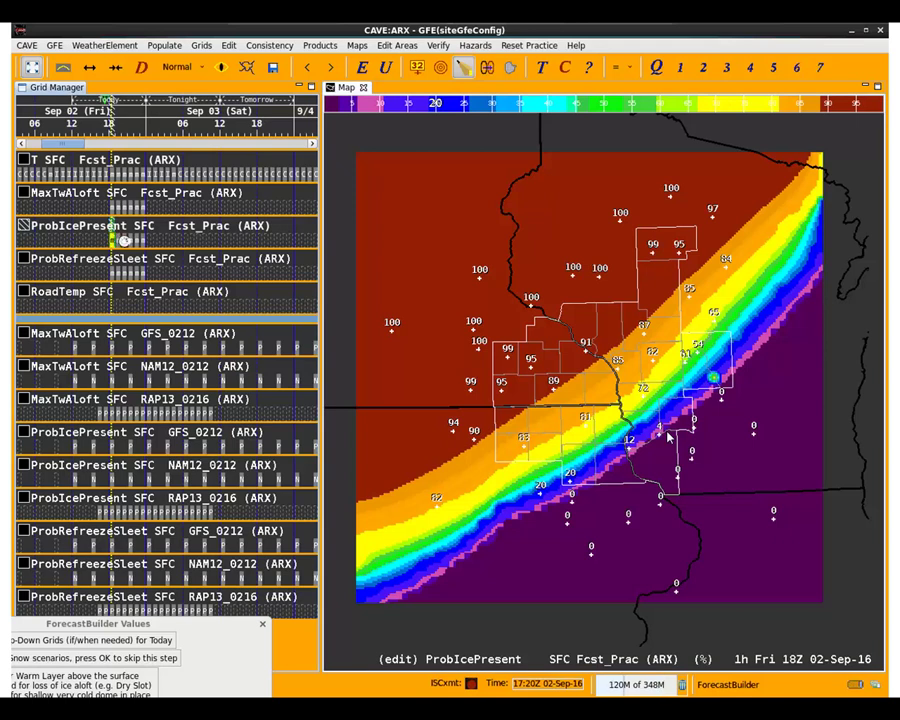
Step: Stretch the 18Z ProbIcePresent grid over six hours through 23Z and fragment it into hourly grids
click(138, 241)
right_click(149, 246)
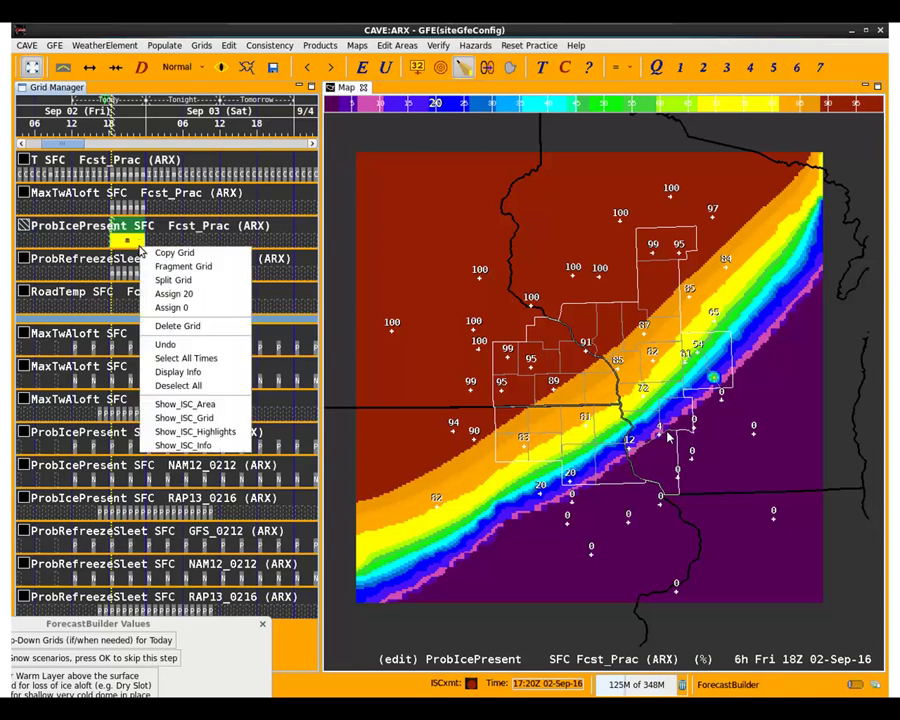
click(167, 267)
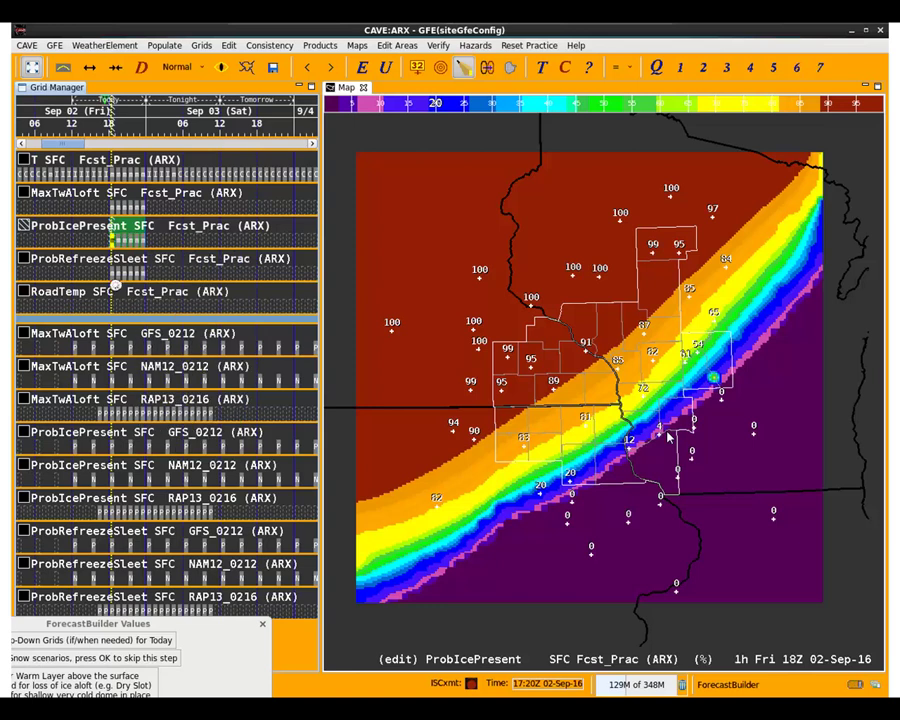
Step: Examine the 18Z ProbRefreezeSleet grid and the hourly MaxTwAloft forecast grids from 18Z through 23Z
click(111, 273)
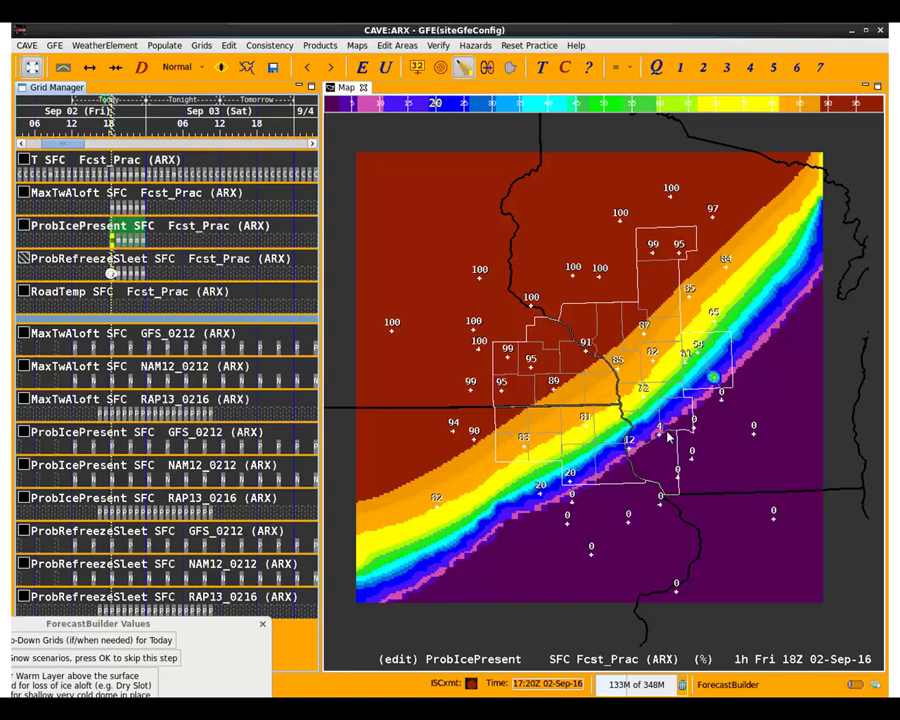
mouse_move(114, 278)
mouse_down()
mouse_move(137, 288)
mouse_move(123, 288)
mouse_move(112, 262)
mouse_up()
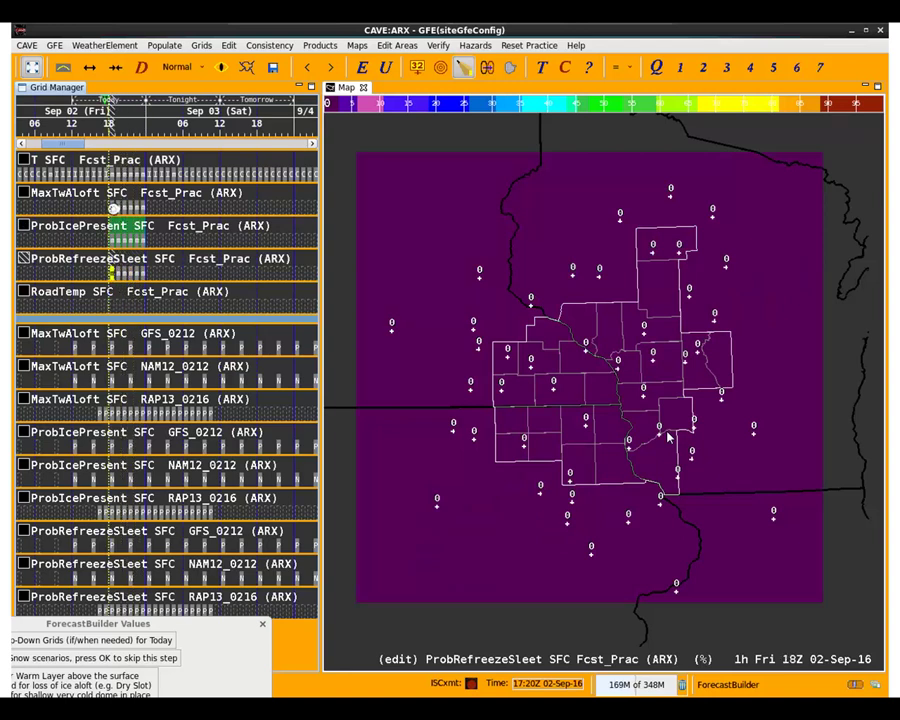
click(113, 206)
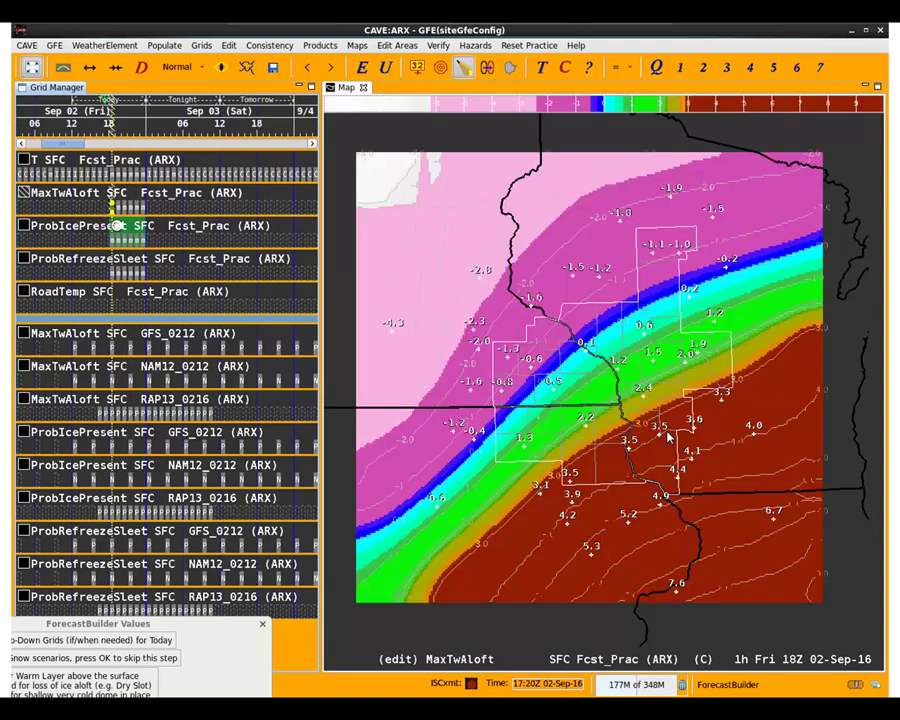
key(Right)
key(Right)
key(Right)
key(Right)
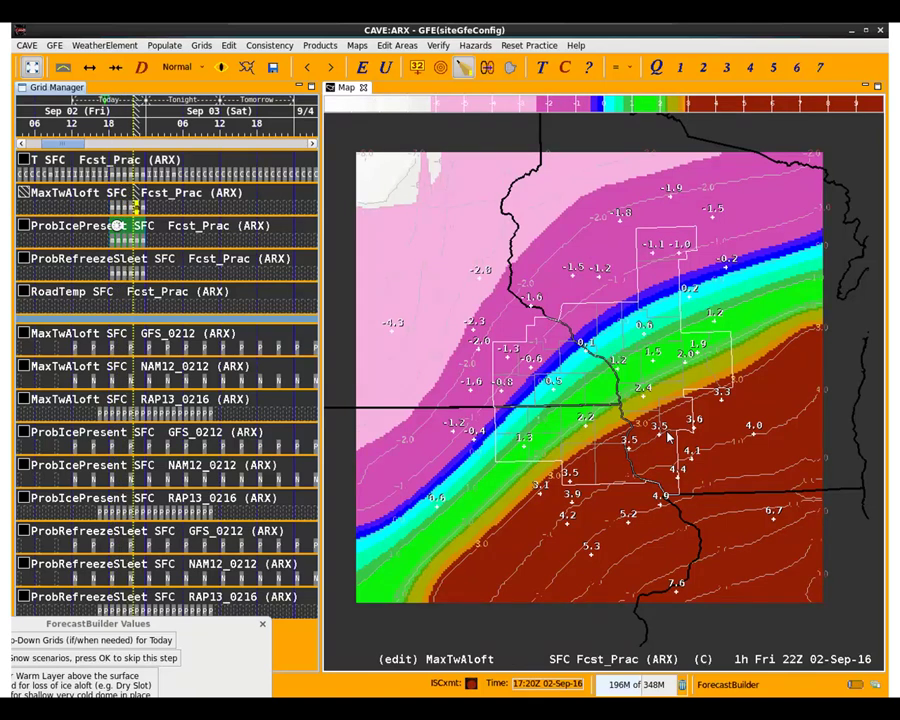
key(Right)
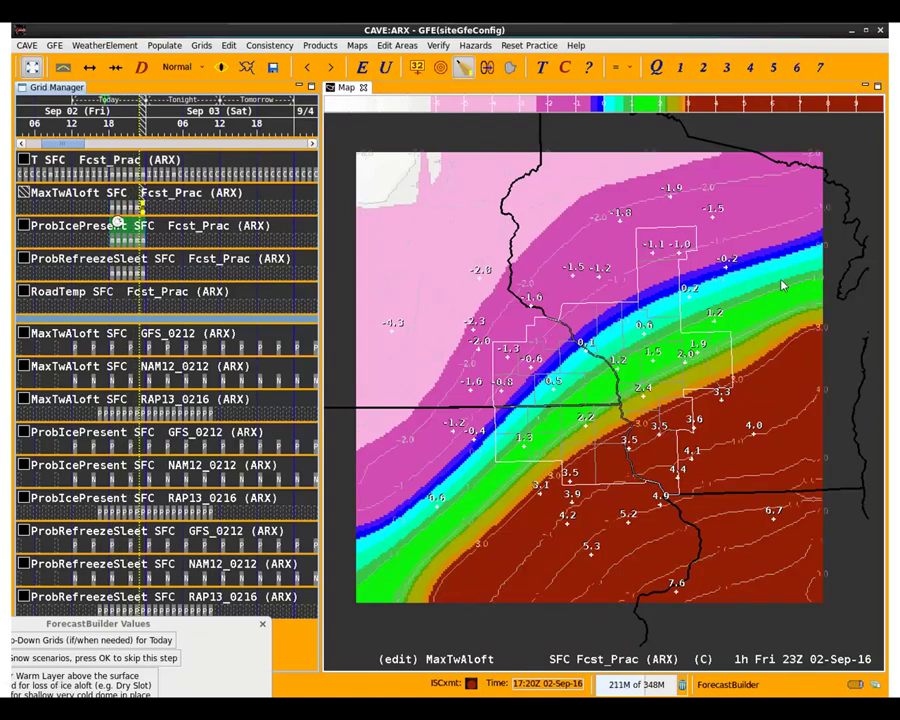
Step: Save the ProbIcePresent forecast and continue ForecastBuilder without initializing any top-down element
click(133, 672)
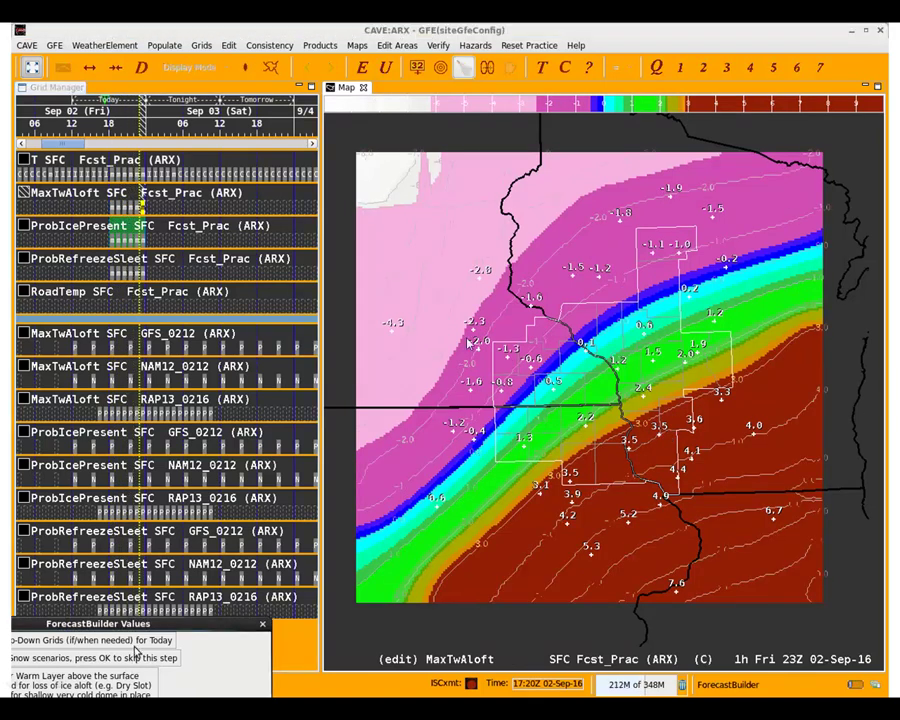
drag(138, 623, 475, 167)
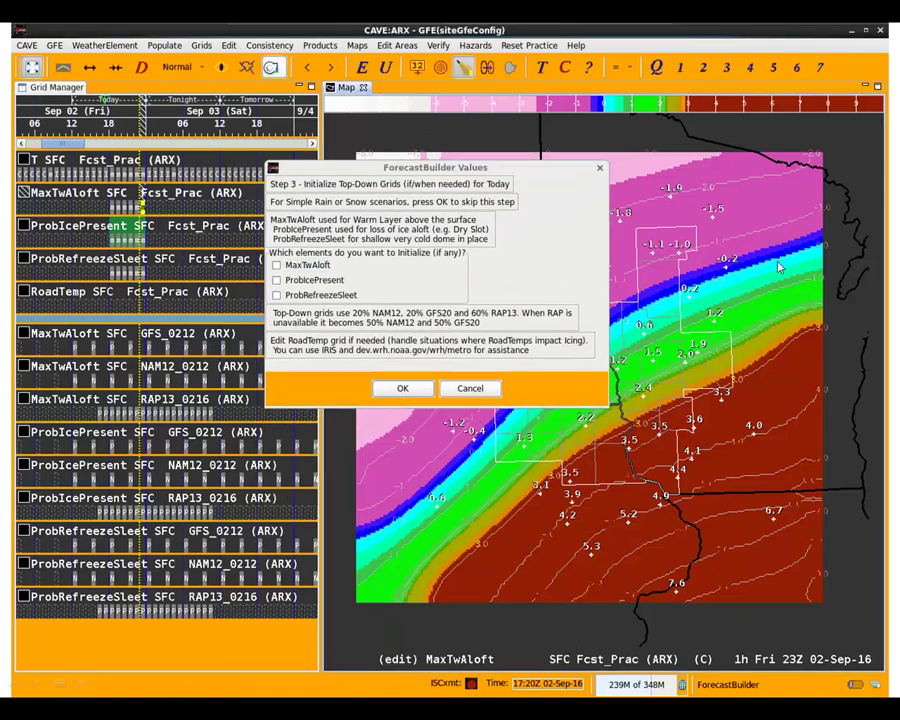
key(ctrl+s)
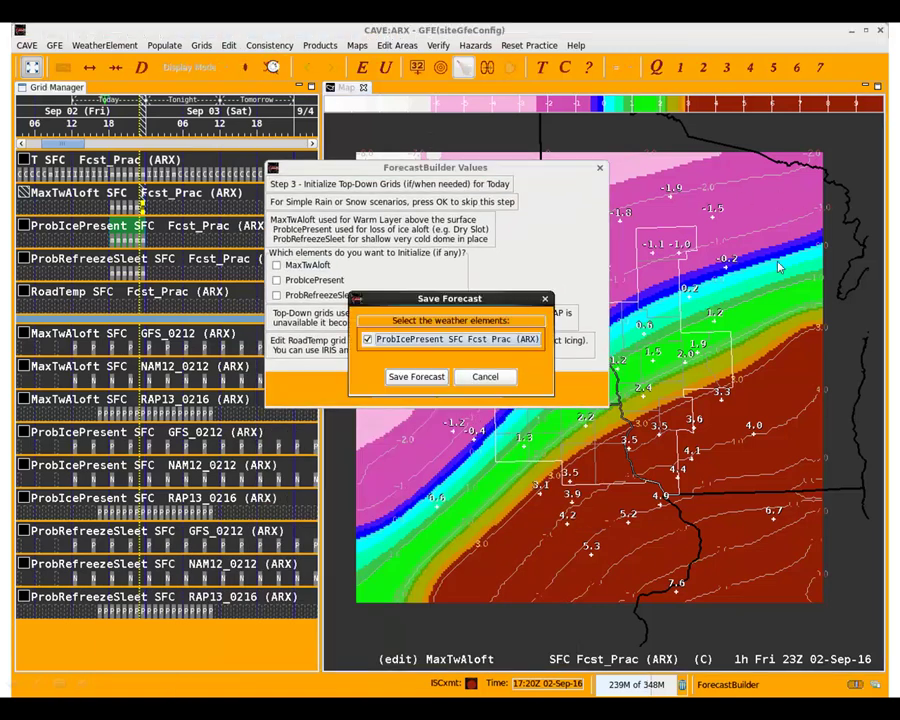
click(427, 377)
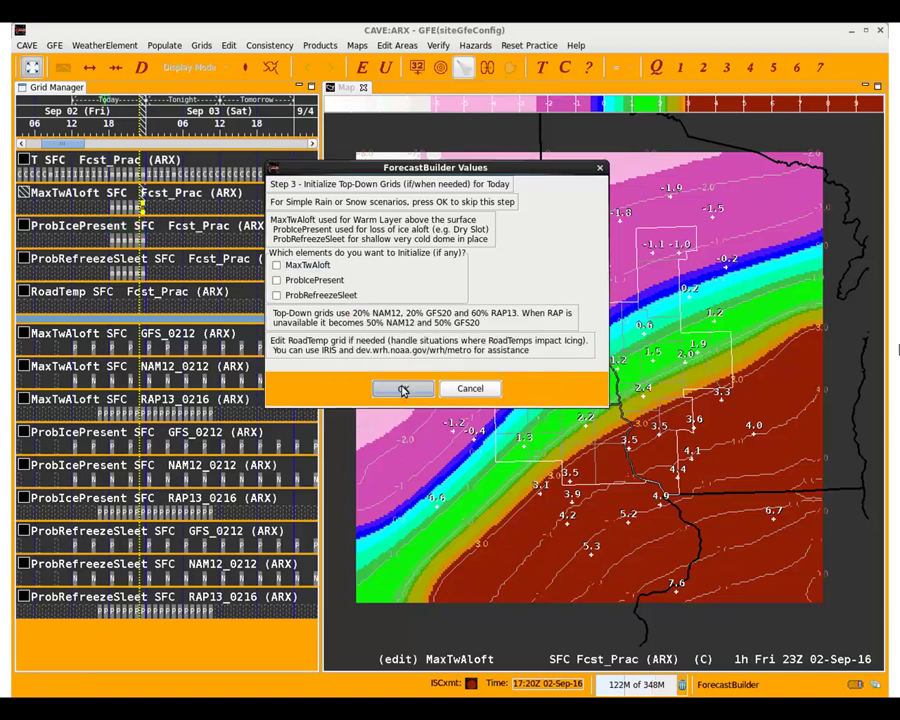
click(403, 390)
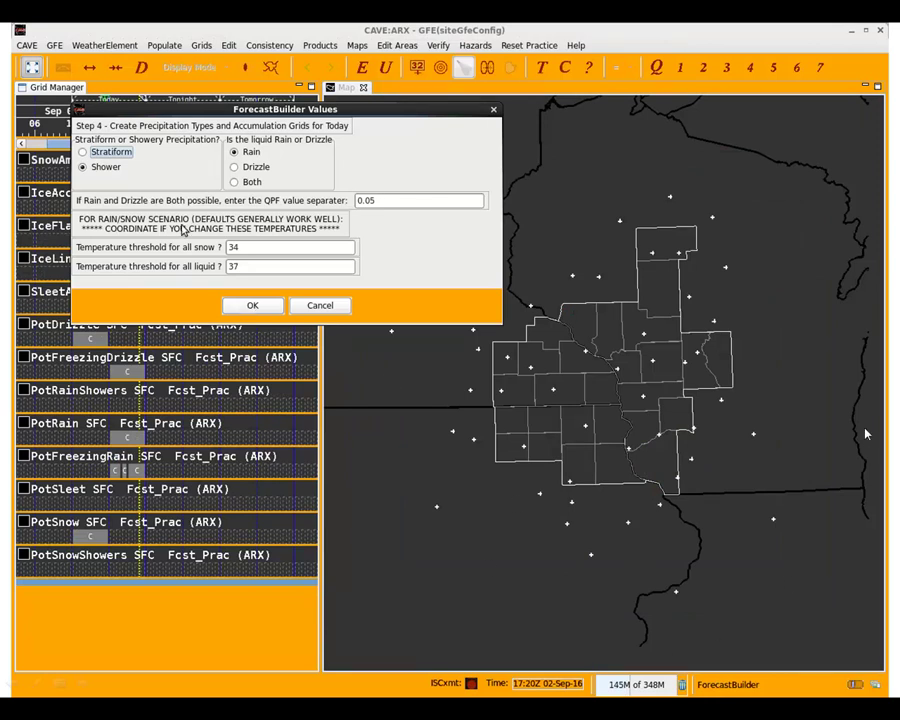
Step: Create today's precipitation type and accumulation grids as Stratiform with Both rain and drizzle, and dismiss the completion alert
click(116, 156)
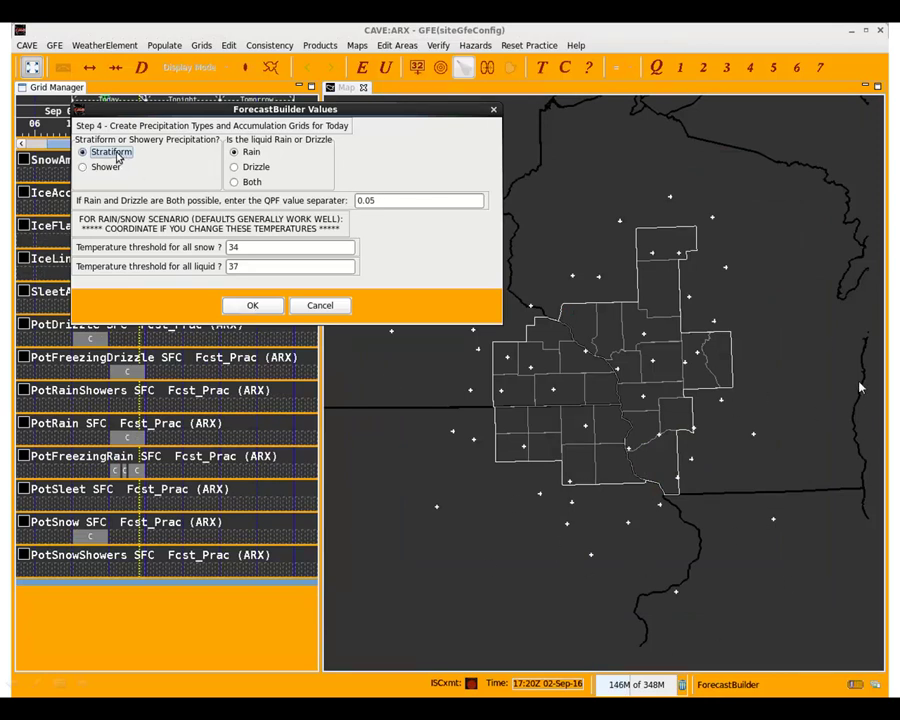
click(240, 182)
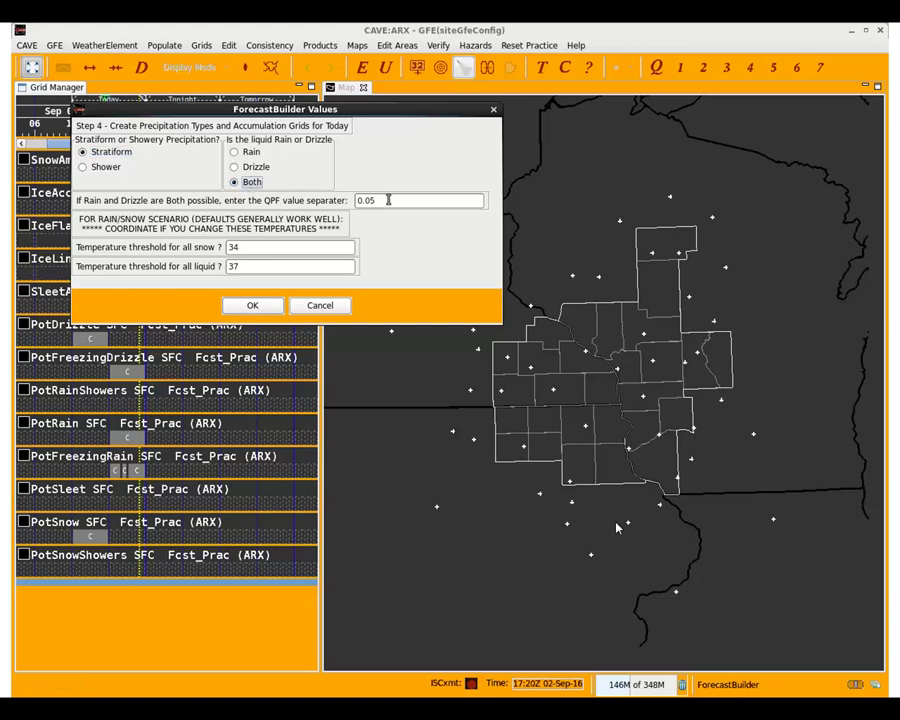
click(262, 307)
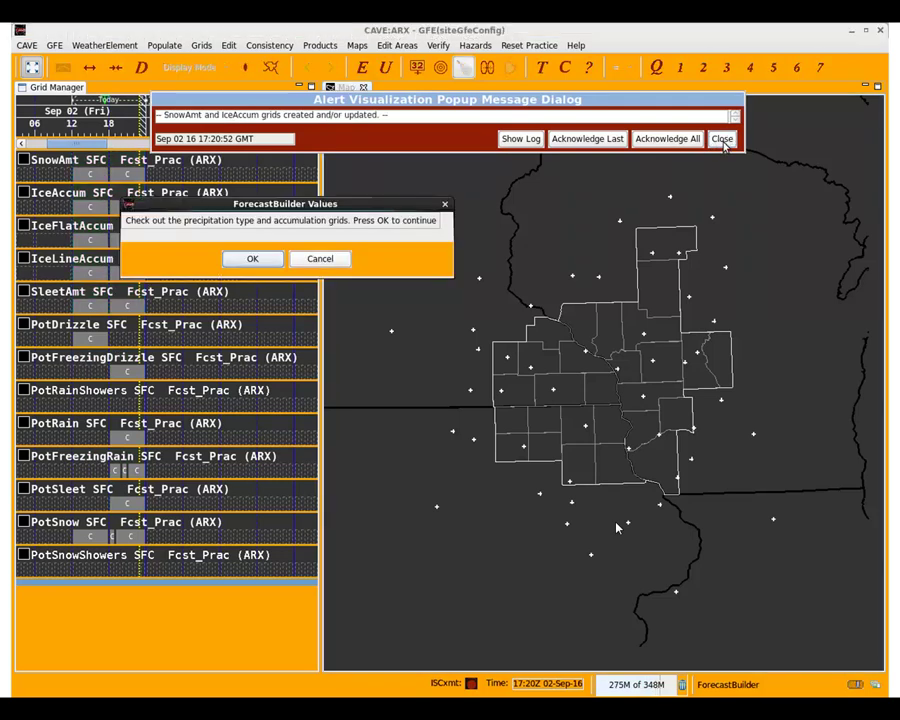
click(722, 141)
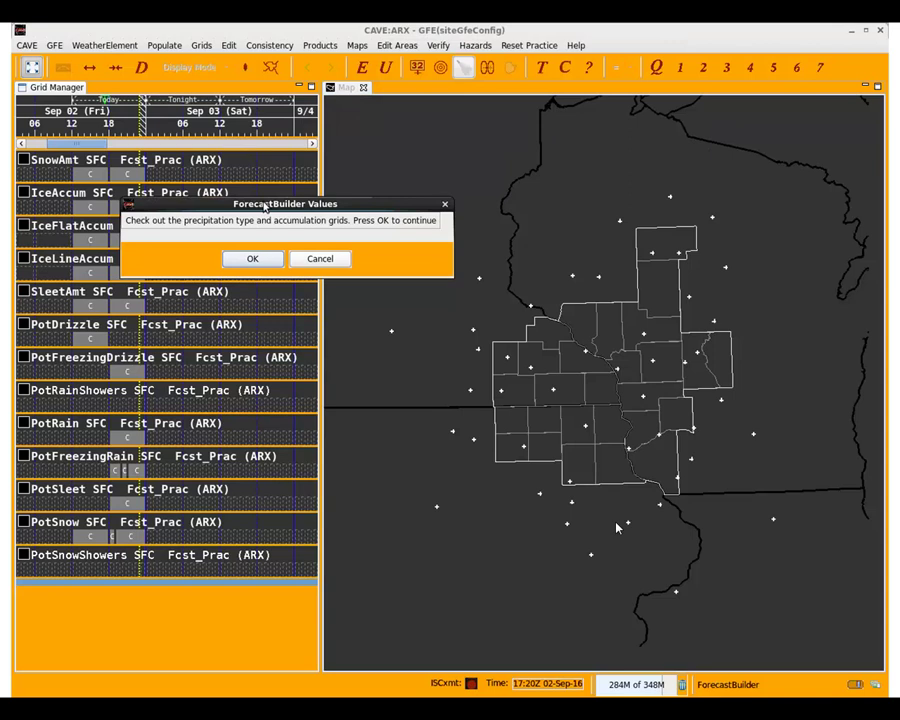
Step: Examine today's PotFreezingDrizzle, PotRain, PotFreezingRain, PotSleet and PotSnow grids, stepping PotFreezingRain from 18Z to 21Z
drag(265, 207, 130, 598)
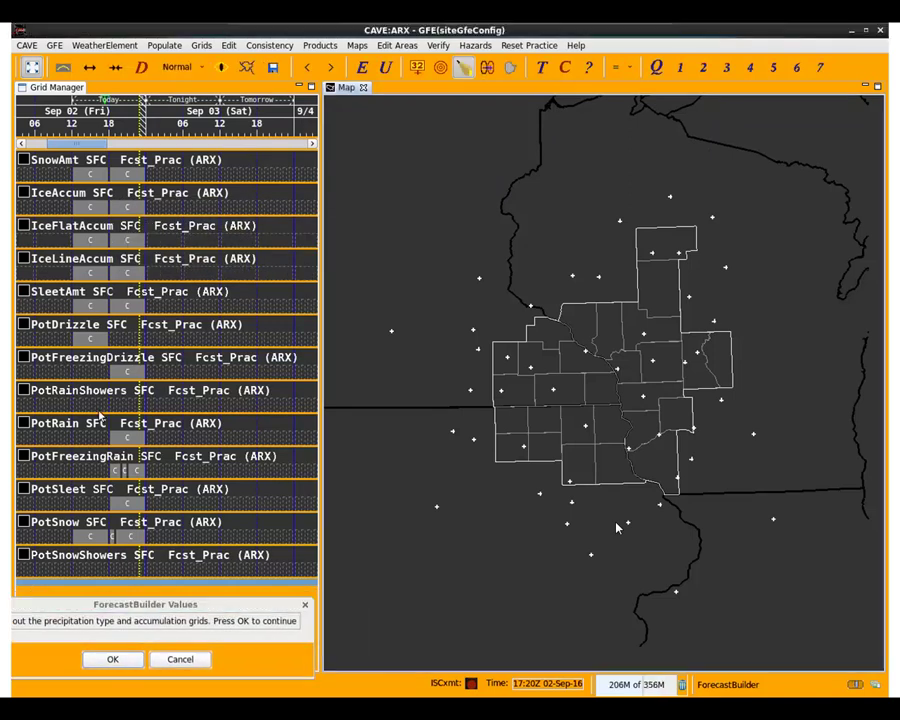
click(121, 372)
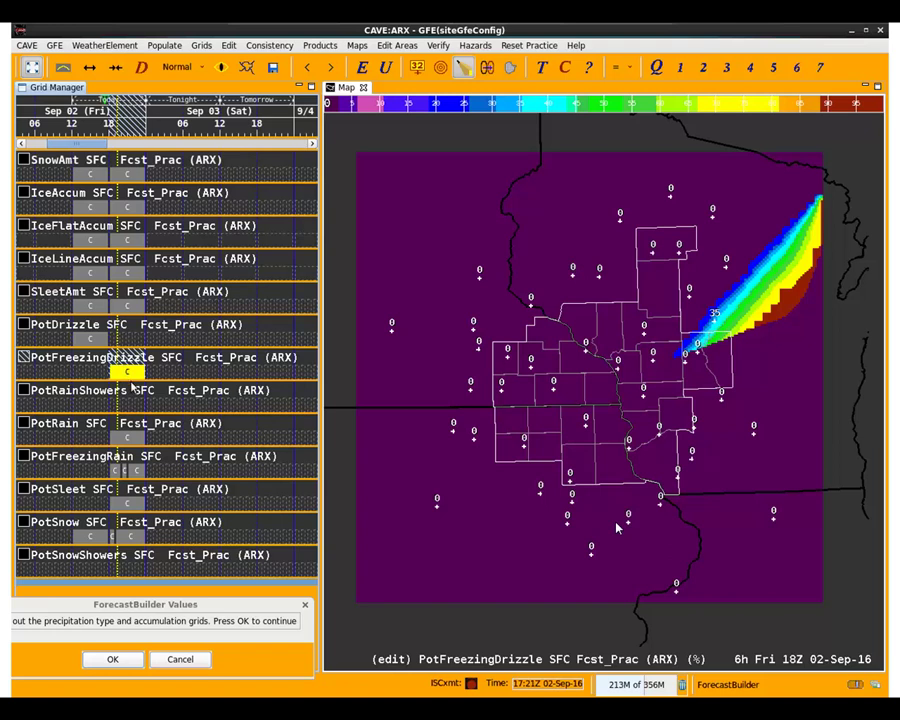
click(130, 438)
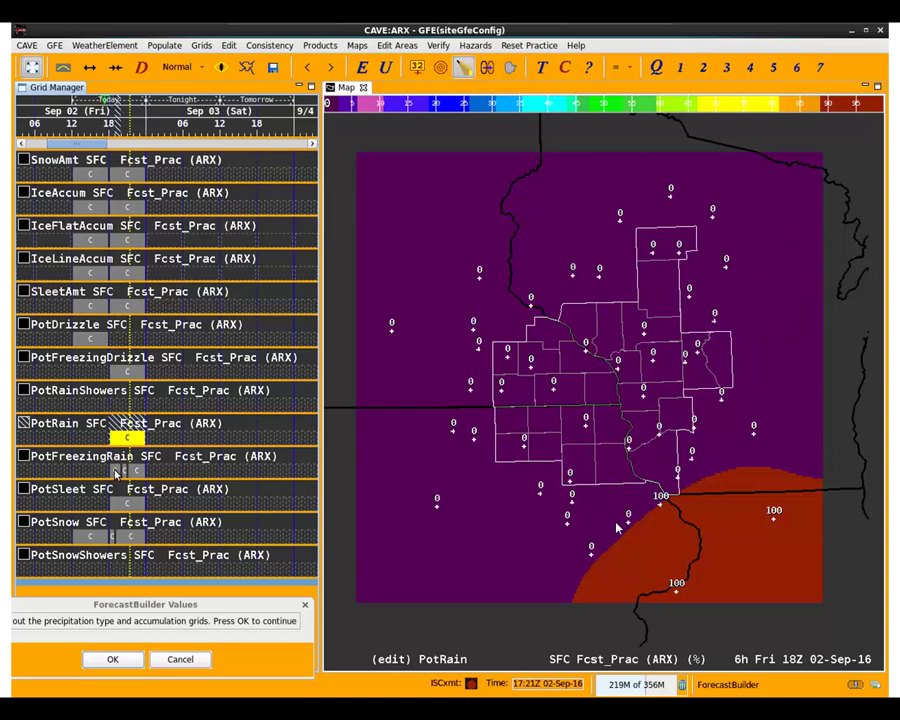
click(116, 470)
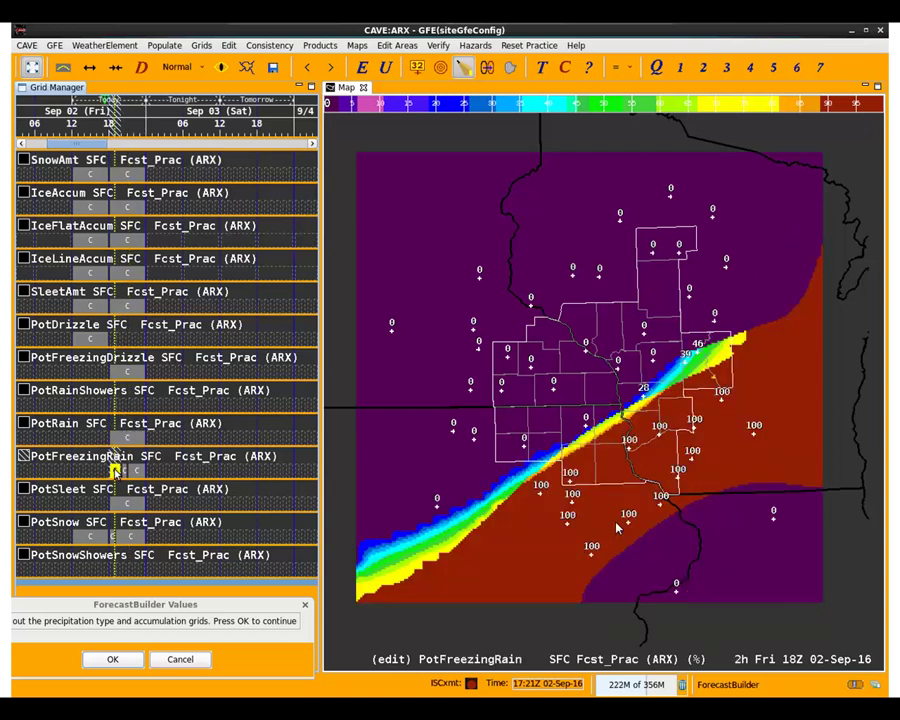
key(Right)
key(Right)
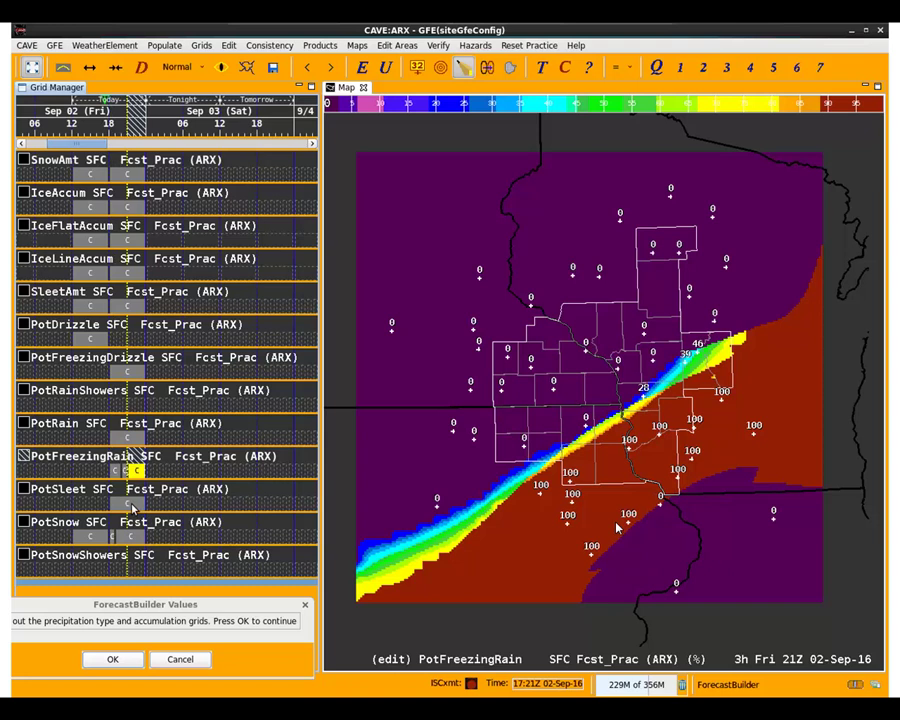
click(130, 505)
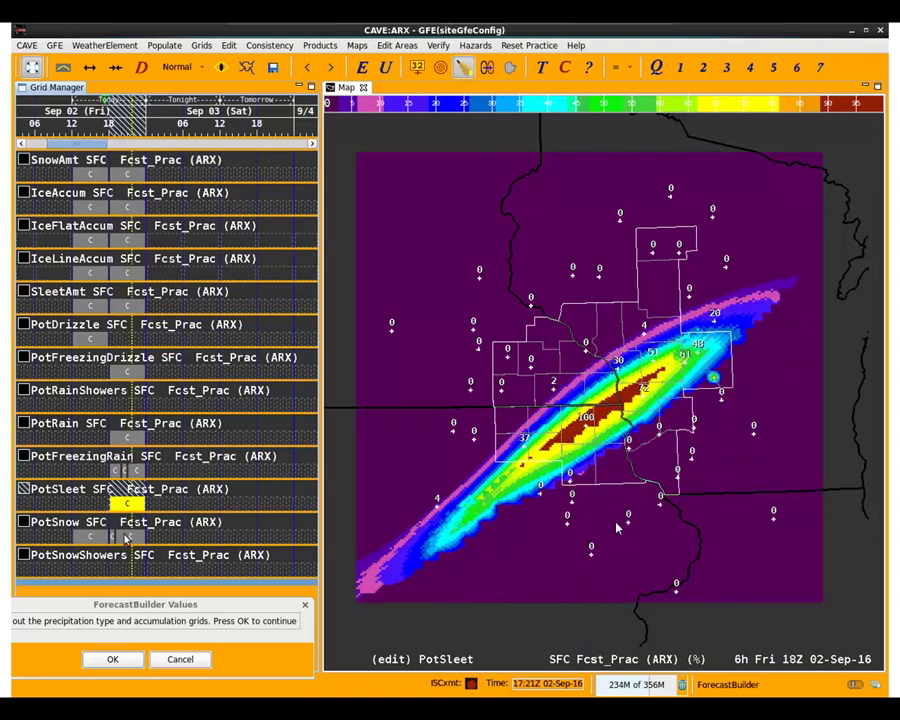
click(125, 538)
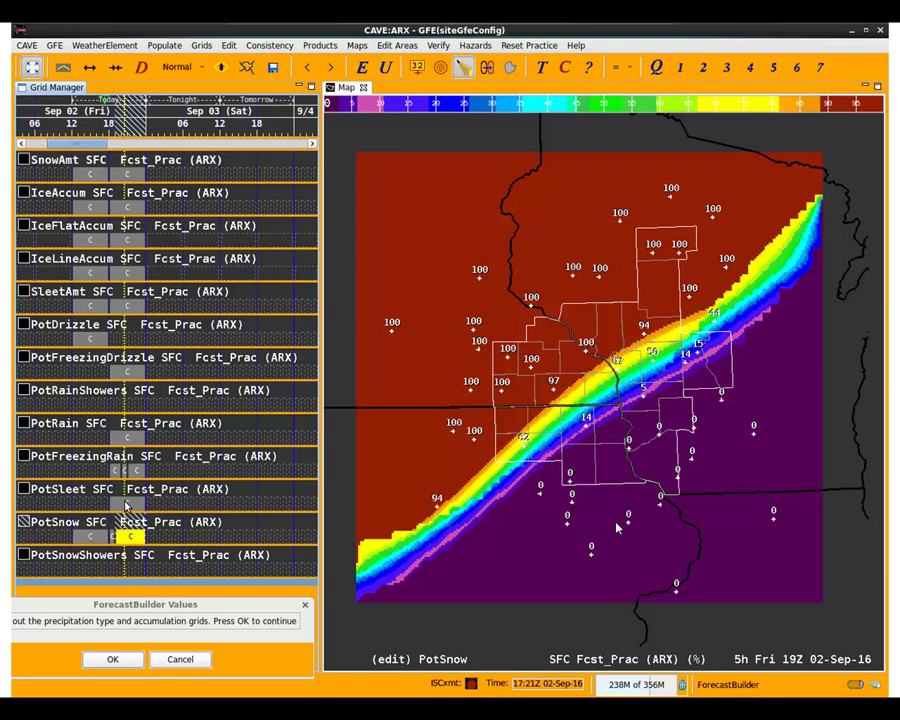
click(126, 504)
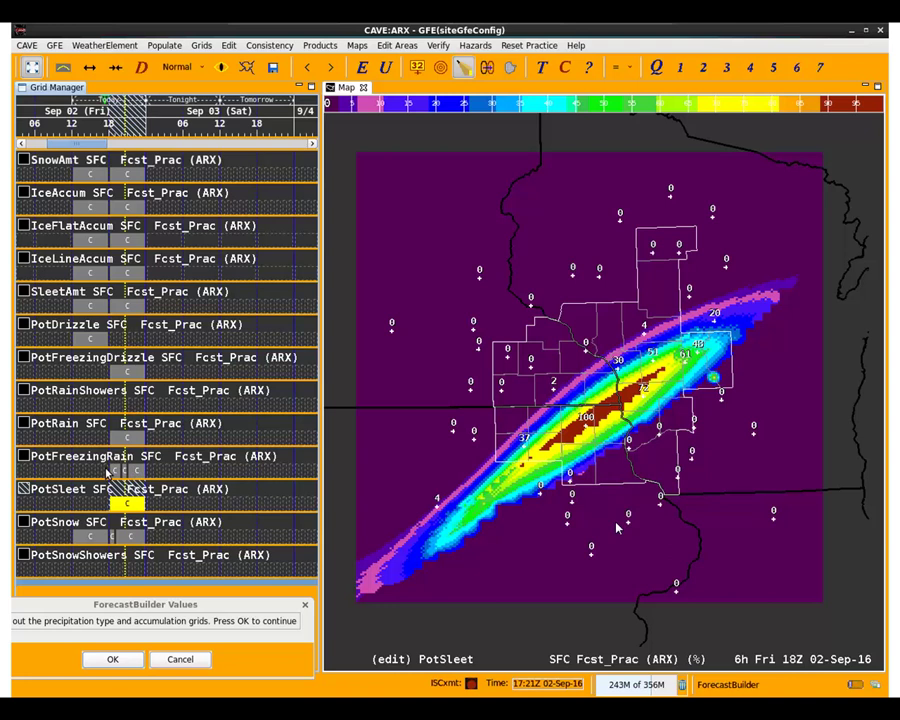
click(117, 470)
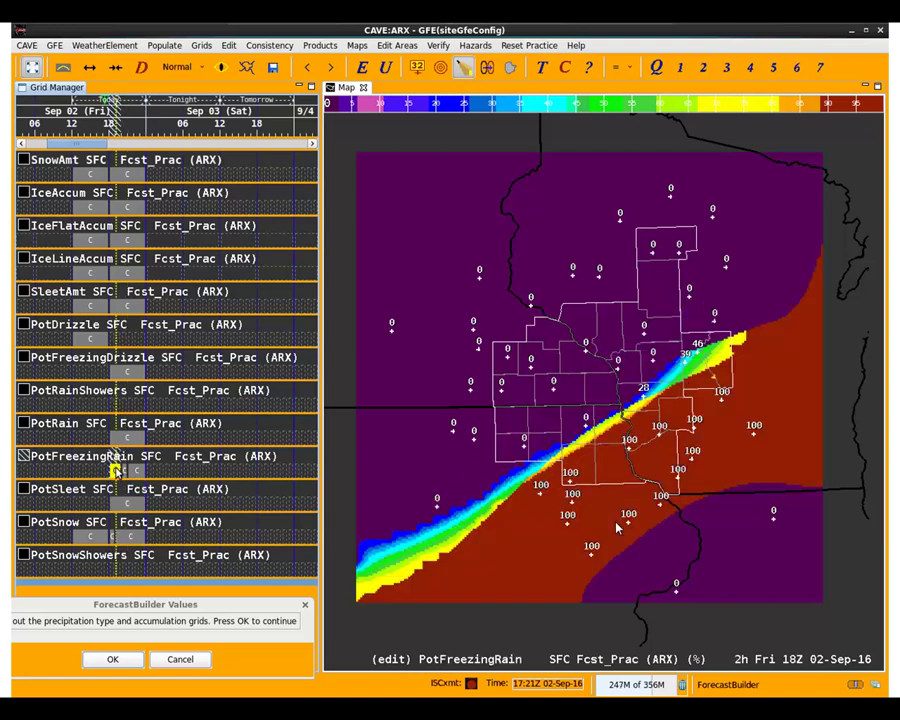
click(117, 470)
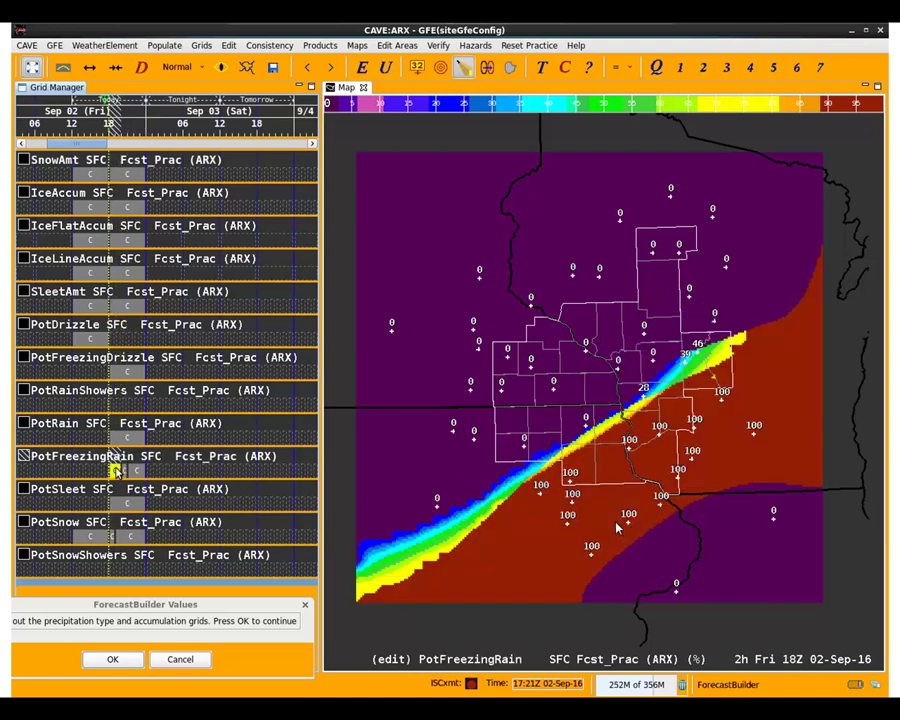
click(125, 437)
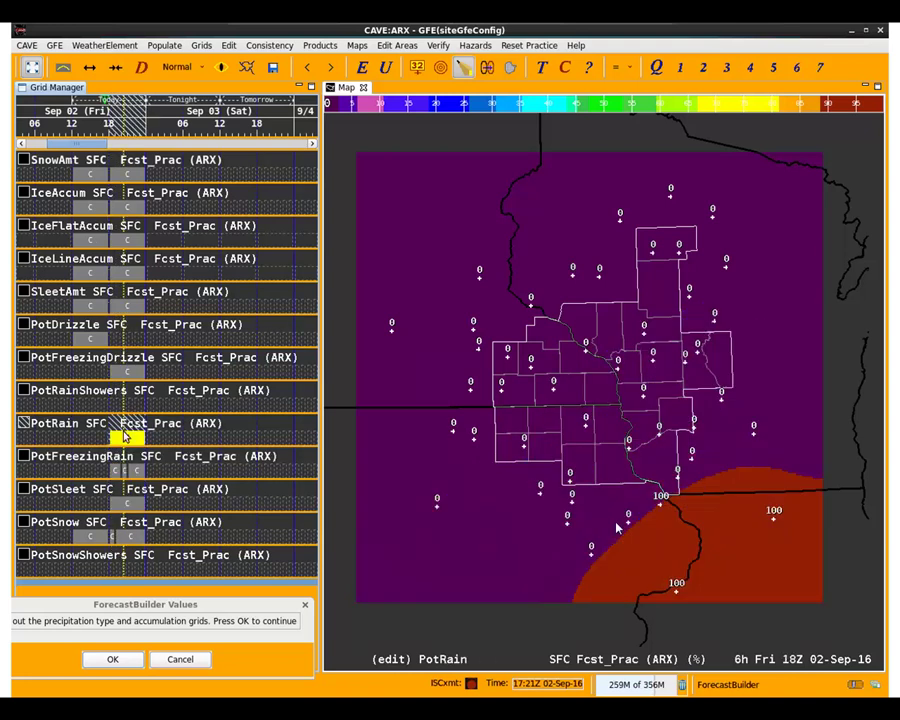
Step: Recheck today's PotFreezingDrizzle grid and continue ForecastBuilder past the non-precipitation type step without selecting any element
click(127, 373)
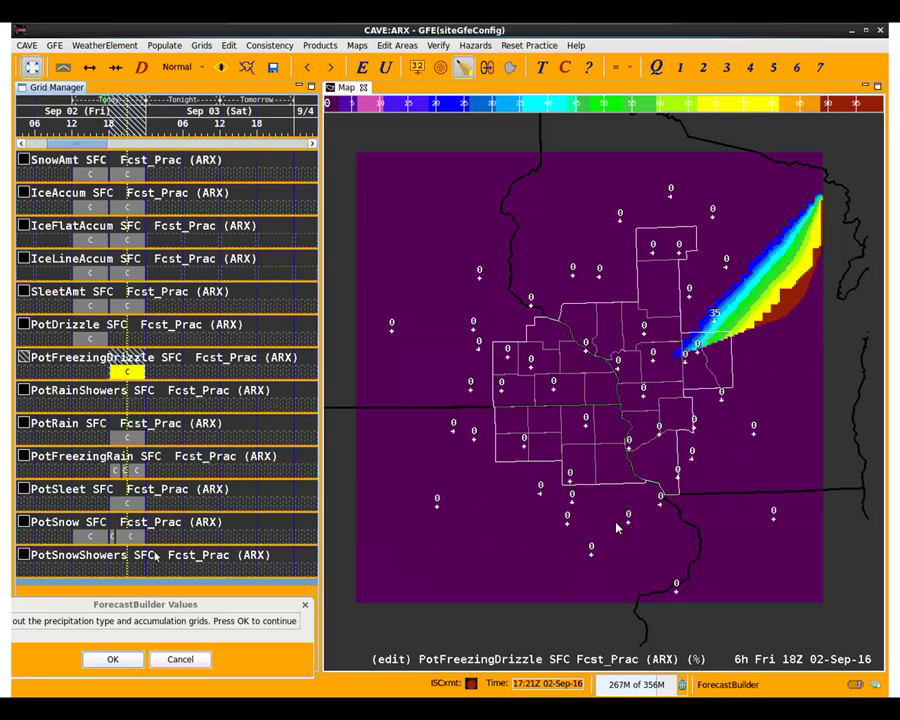
click(155, 606)
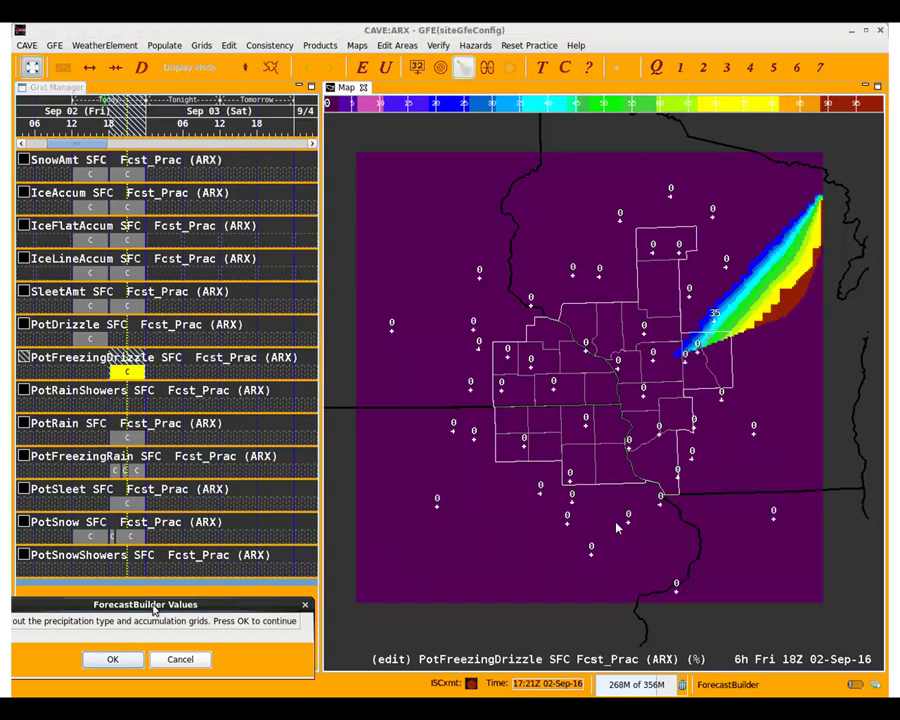
drag(155, 609, 380, 213)
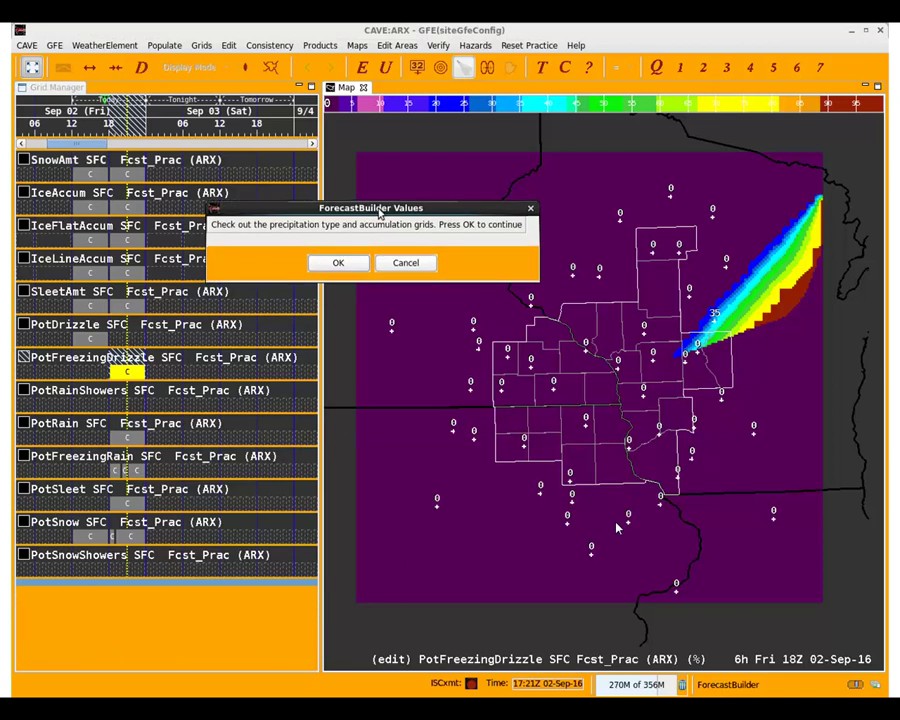
click(337, 264)
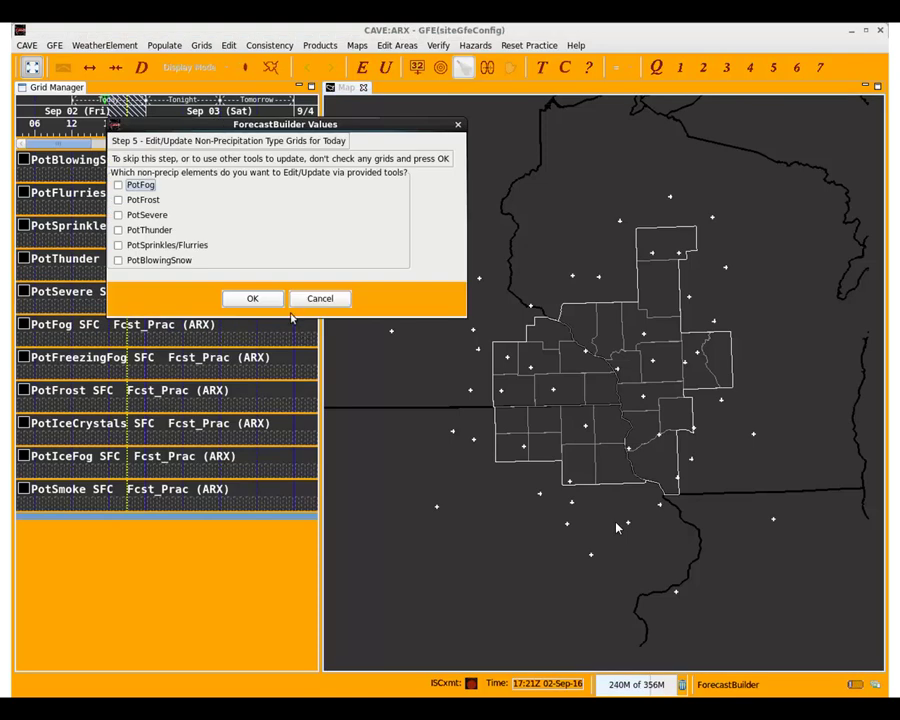
click(268, 303)
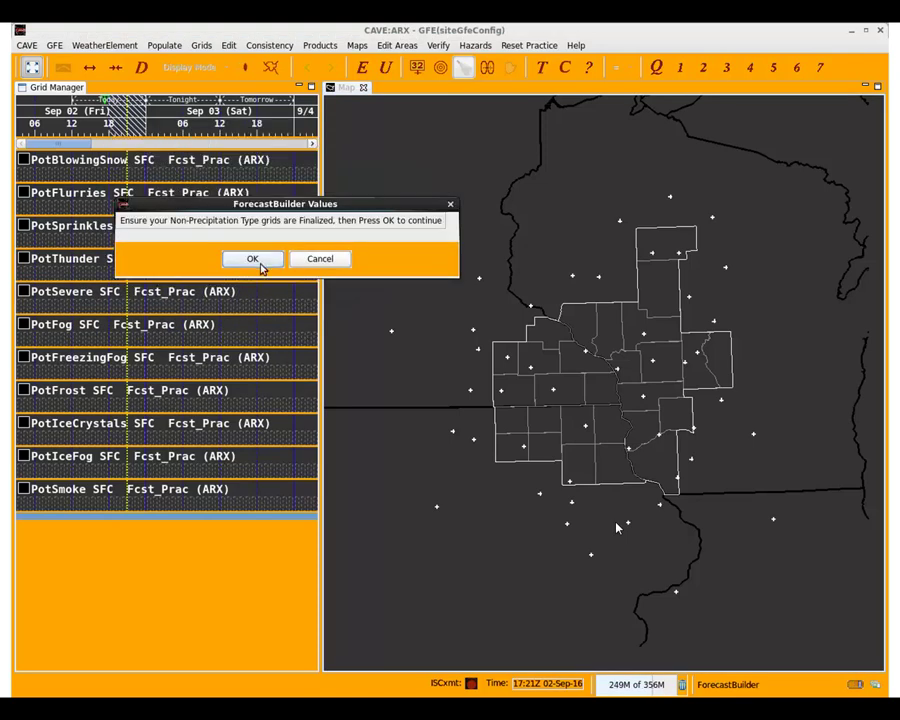
click(258, 266)
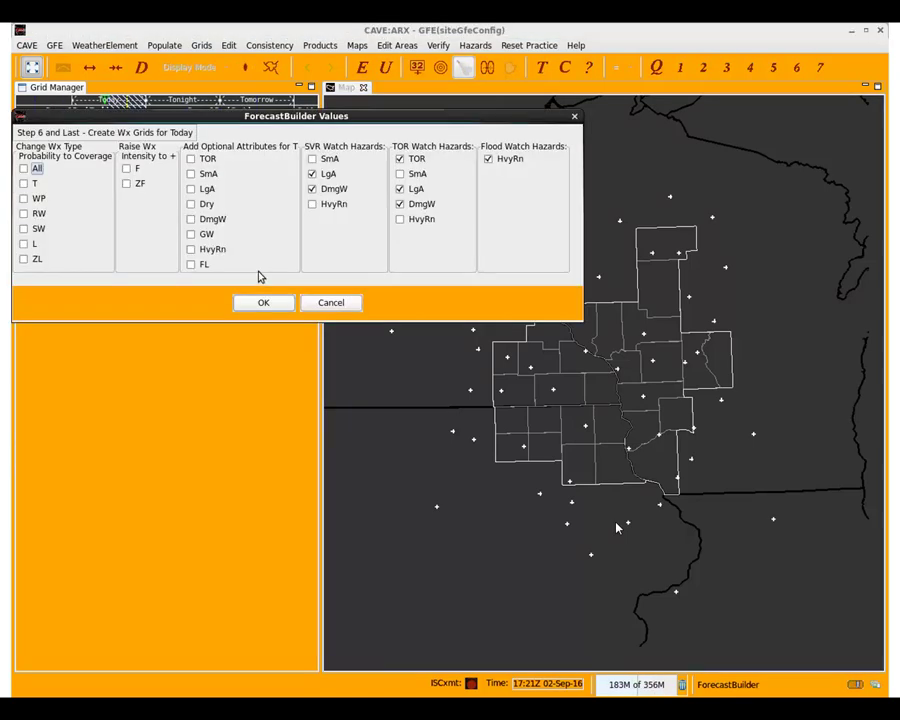
Step: Create today's Wx grids with All Wx types changed from probability to coverage, and dismiss the completion alert
click(23, 169)
click(265, 303)
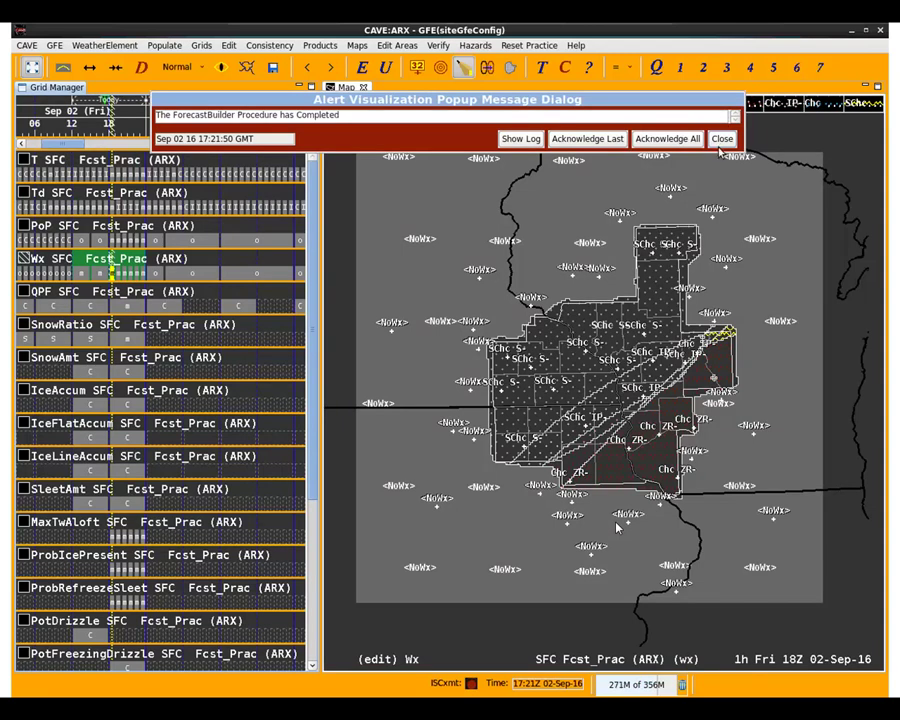
click(720, 140)
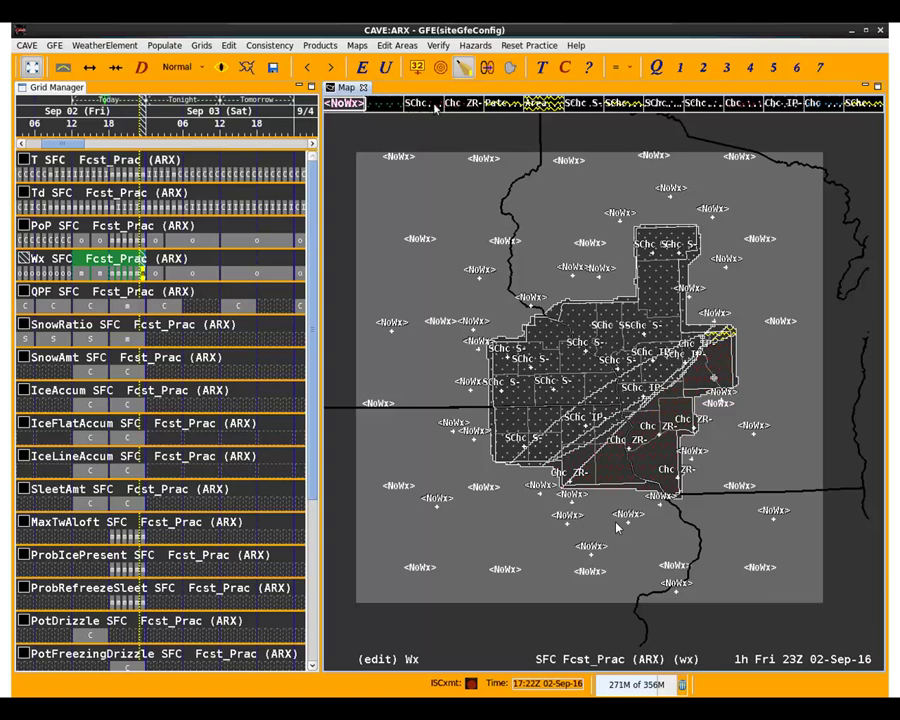
Step: Switch to the Sample tool on the map and save the edited Wx forecast grids
click(418, 68)
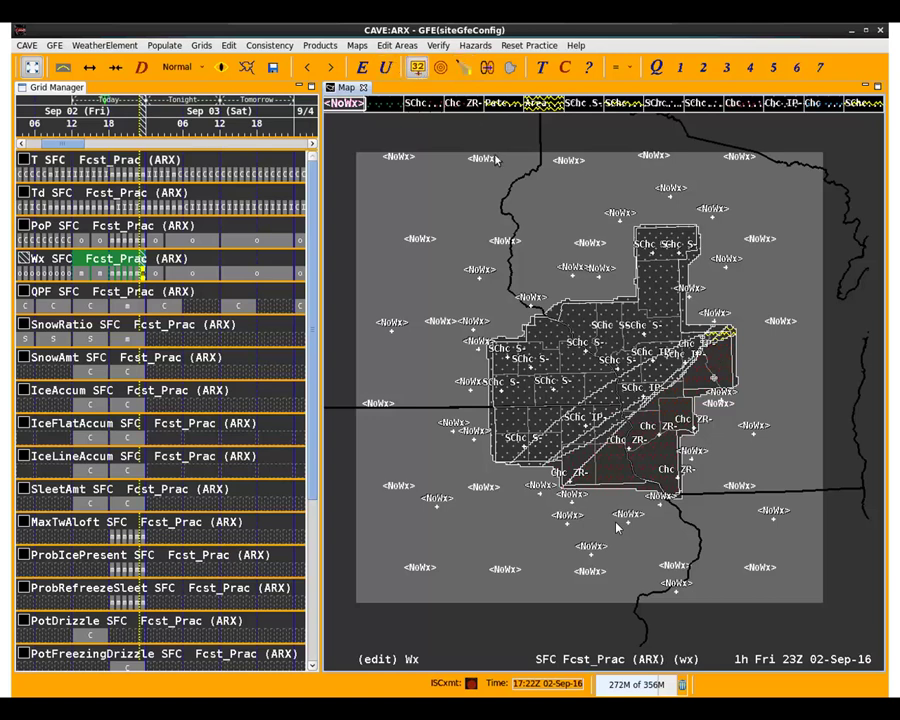
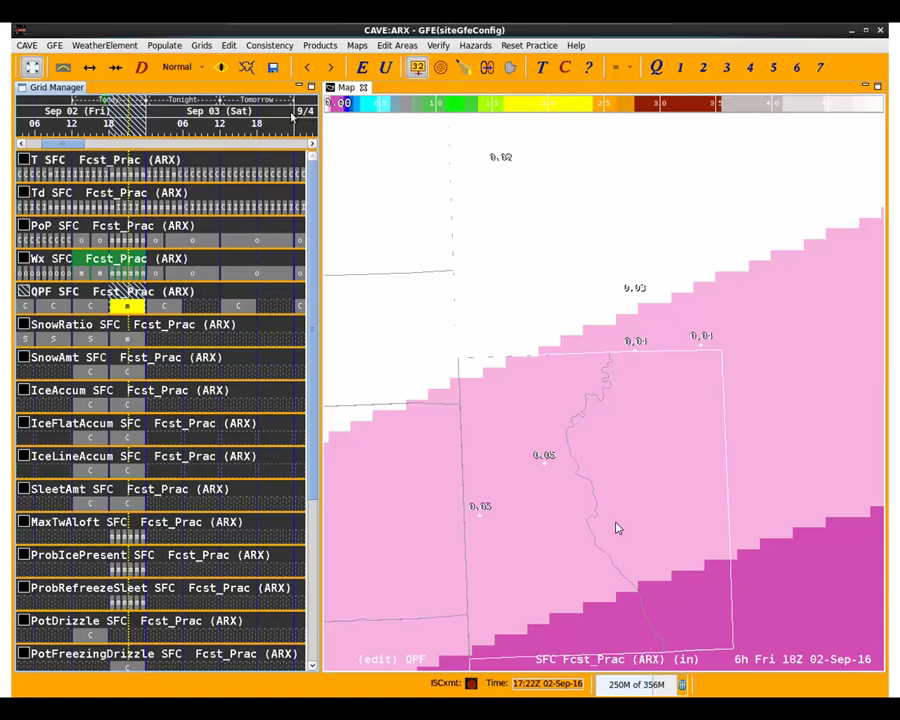
click(272, 68)
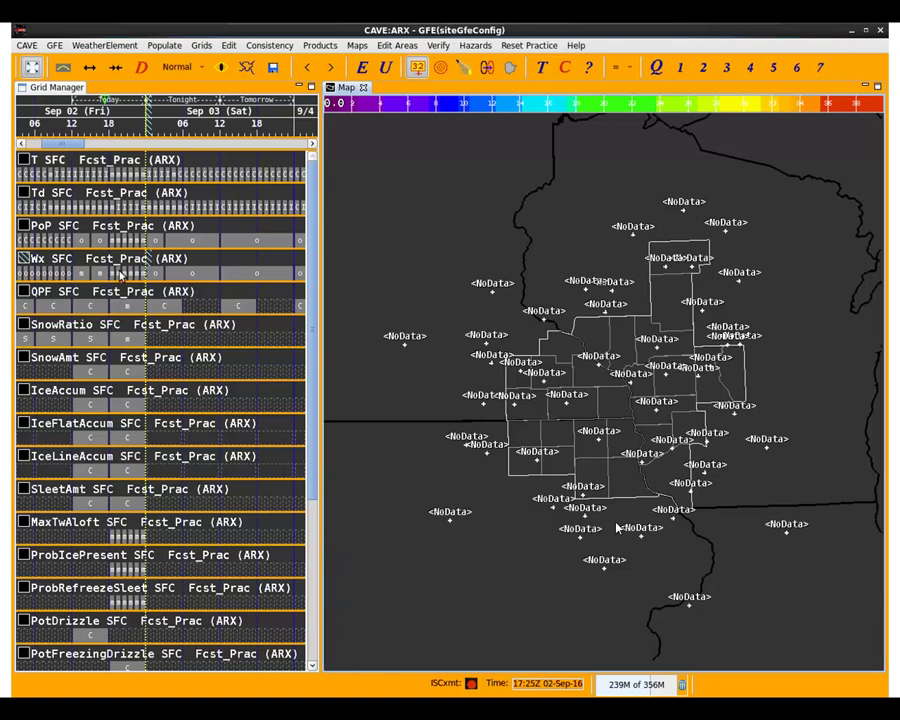
Step: Examine the hourly Wx forecast grids by stepping from 18Z to 23Z and back to 18Z
click(113, 273)
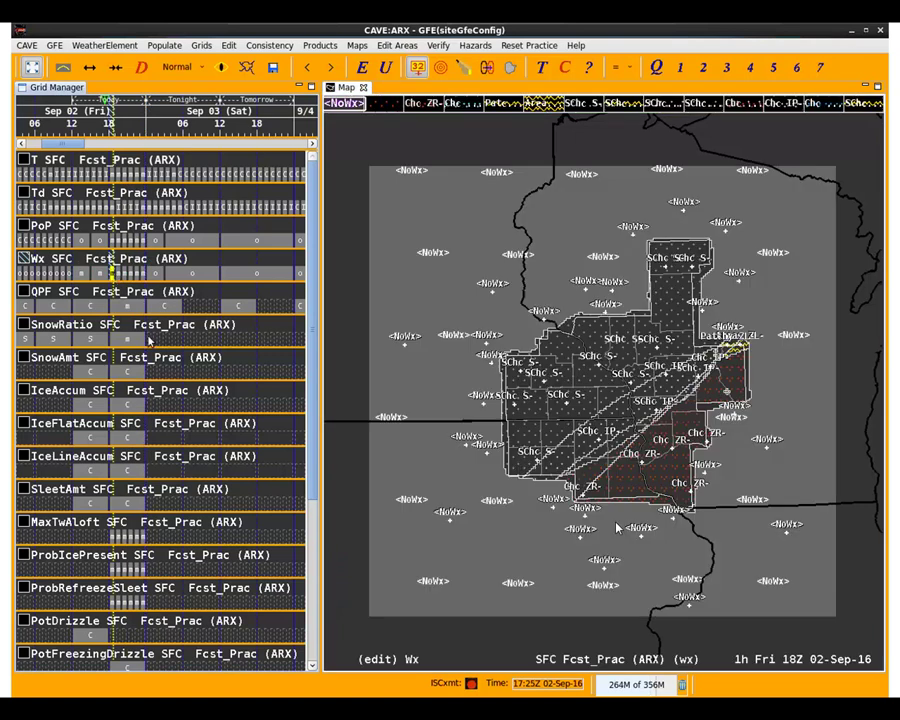
key(Right)
key(Right)
key(Right)
key(Right)
key(Right)
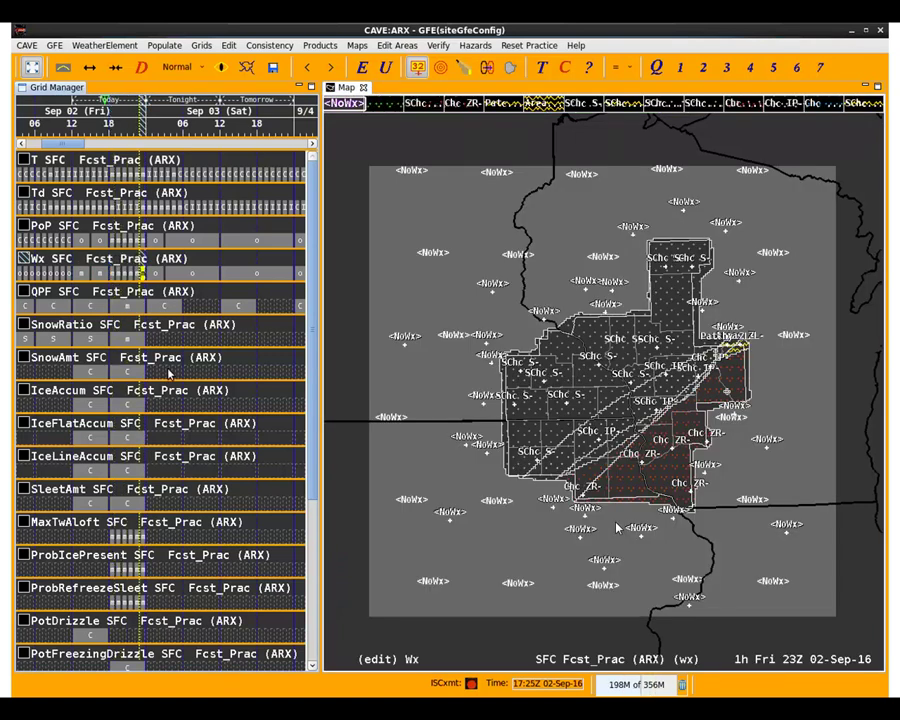
key(Left)
key(Left)
key(Left)
key(Left)
key(Left)
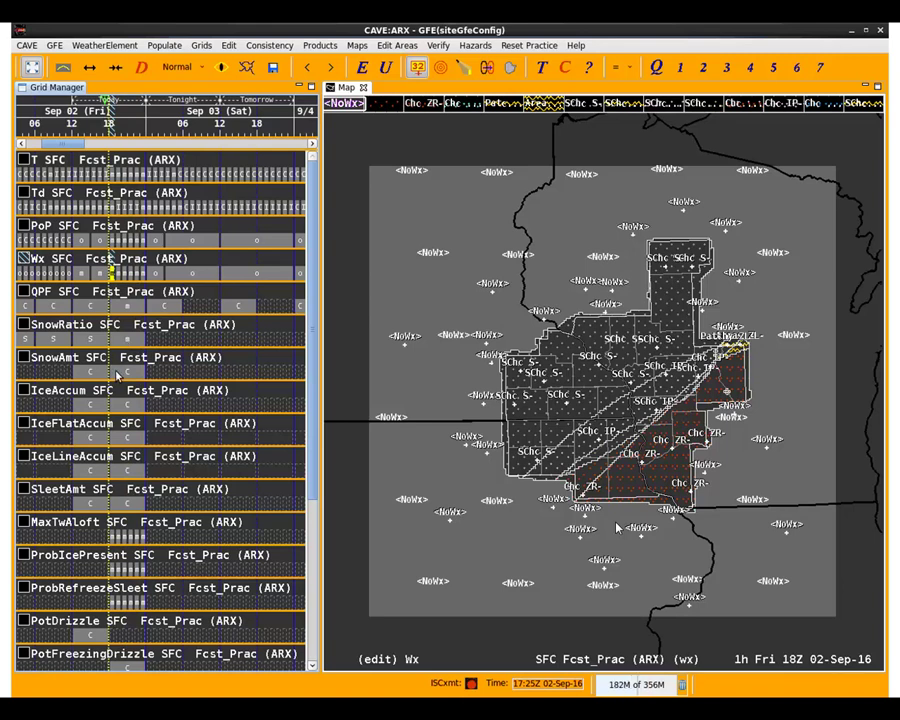
Step: Examine the 18Z IceAccum, IceFlatAccum, IceLineAccum and SleetAmt grids
click(118, 405)
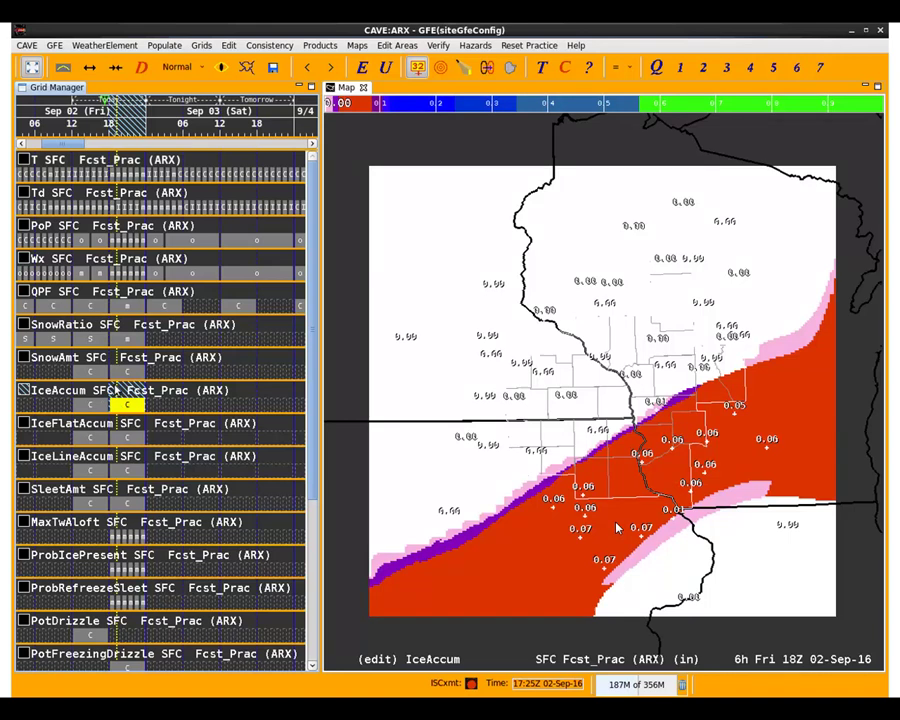
click(120, 307)
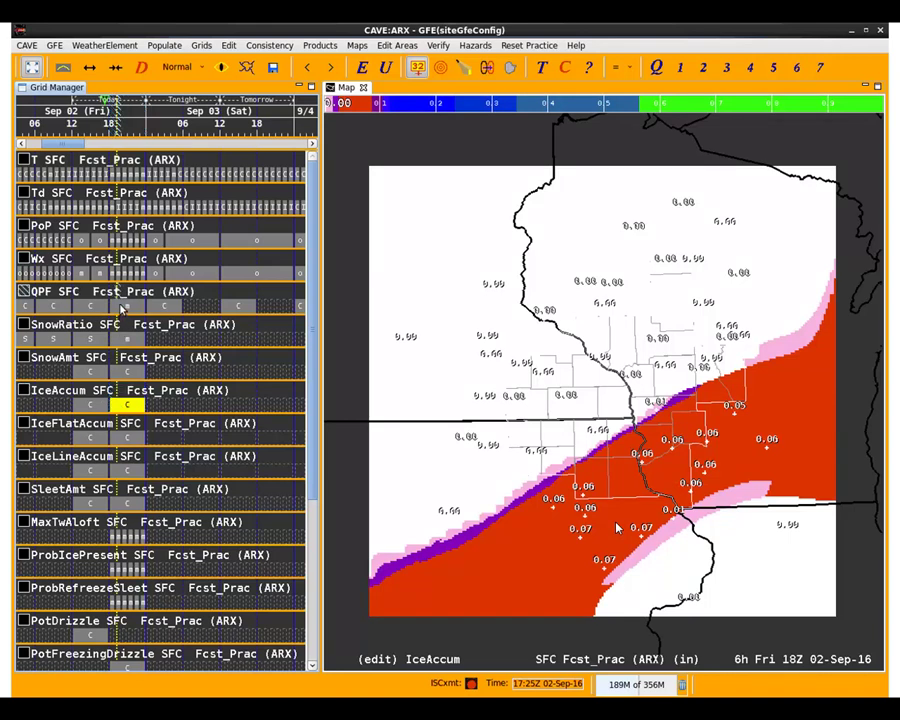
click(125, 405)
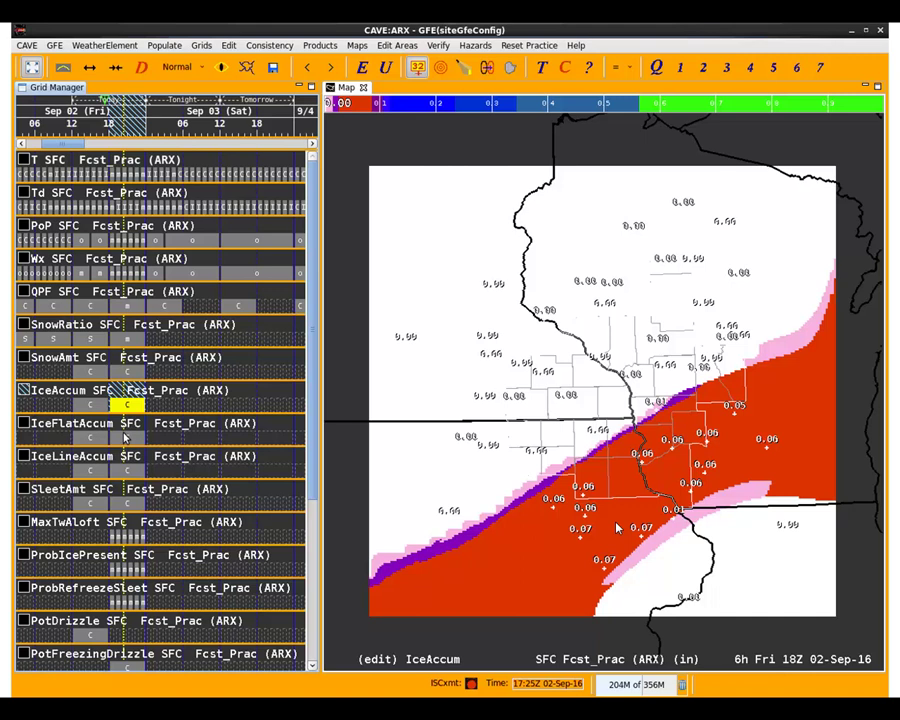
click(125, 437)
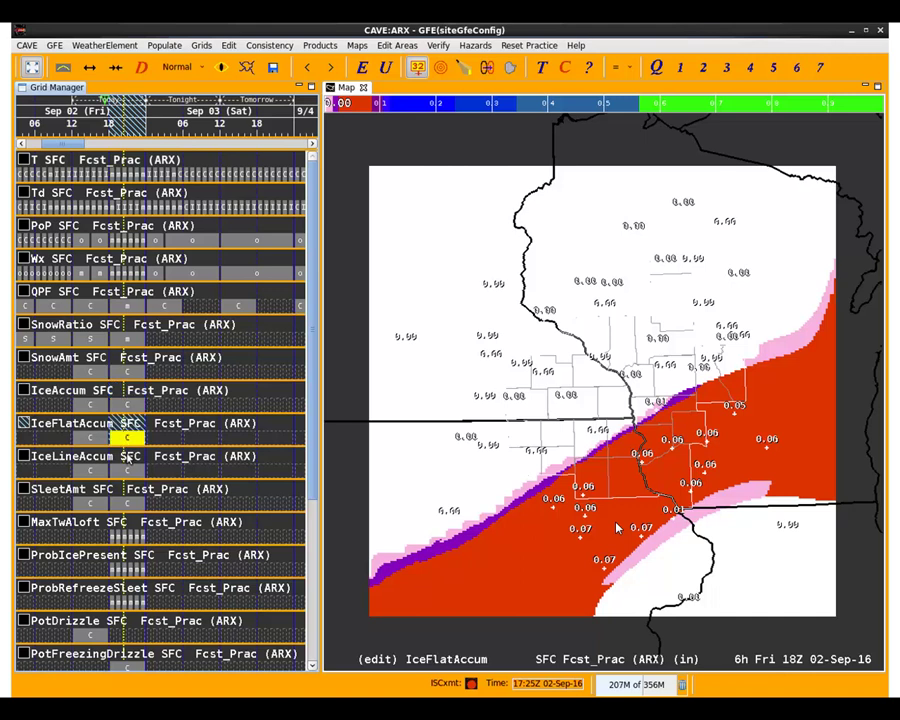
click(123, 470)
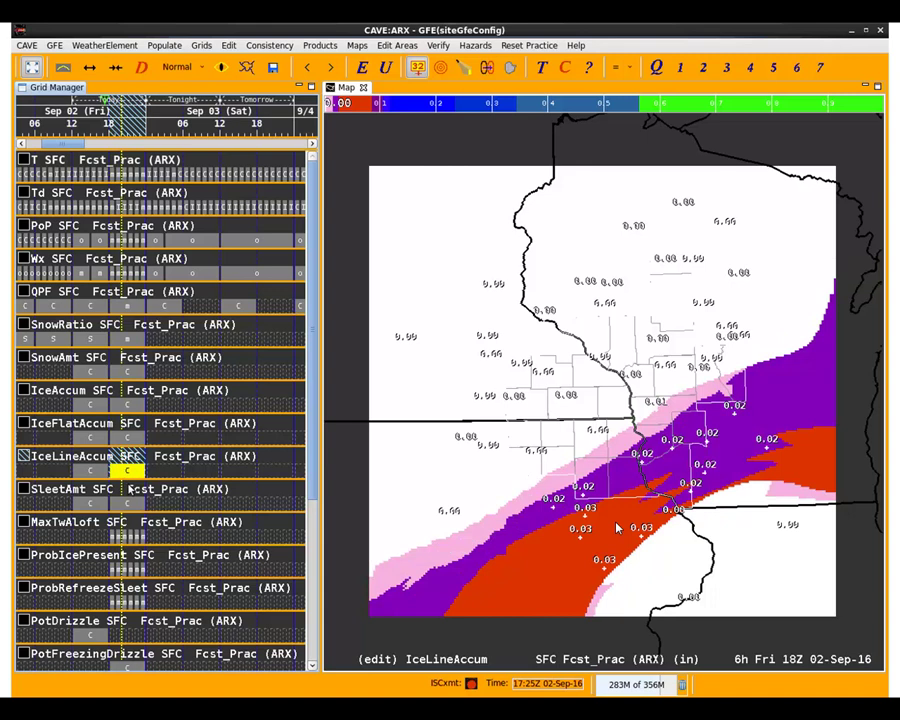
click(127, 504)
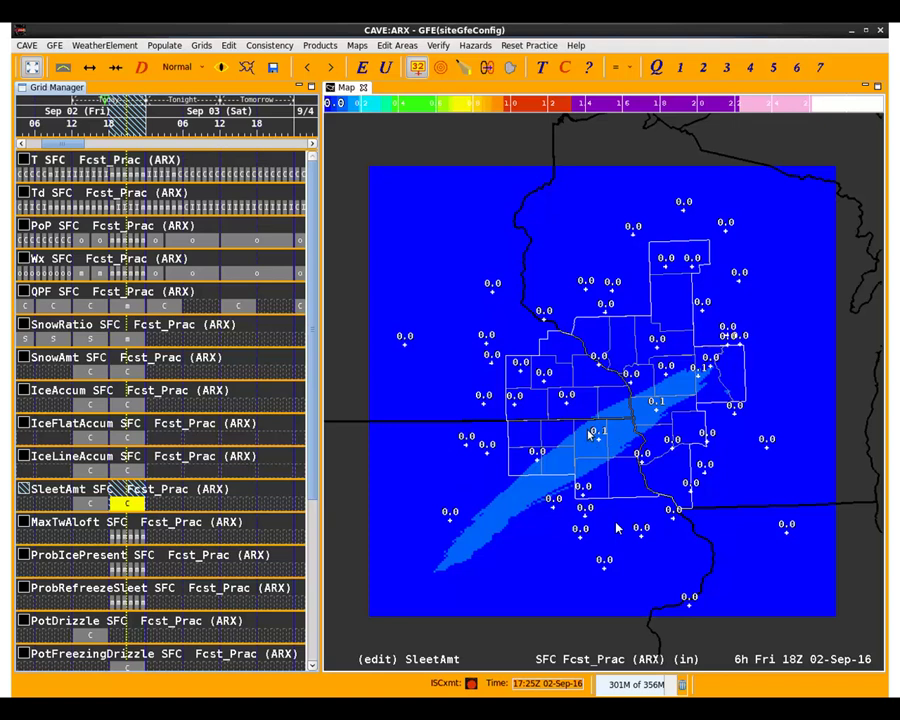
Step: Compare the hourly MaxTwAloft and 19Z ProbIcePresent grids with the 18Z SleetAmt grid, and return to the Wx element
click(112, 537)
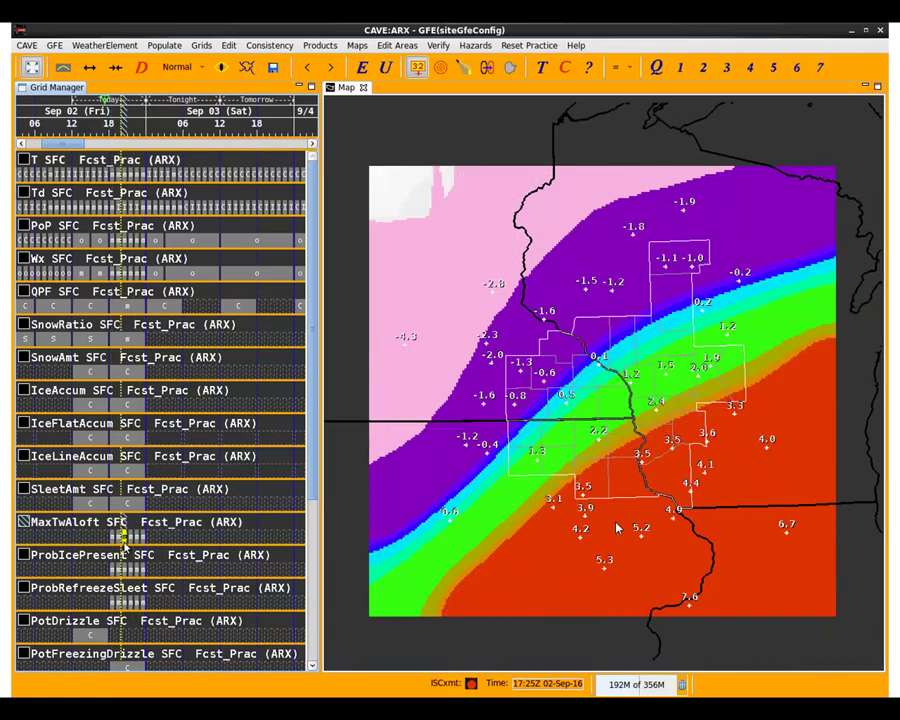
click(120, 570)
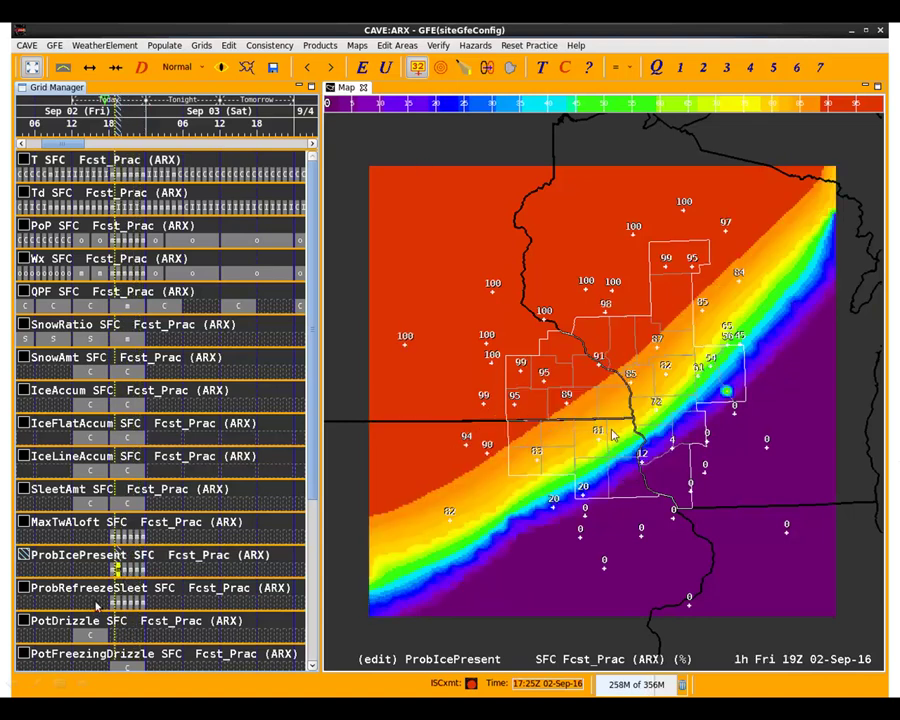
click(117, 505)
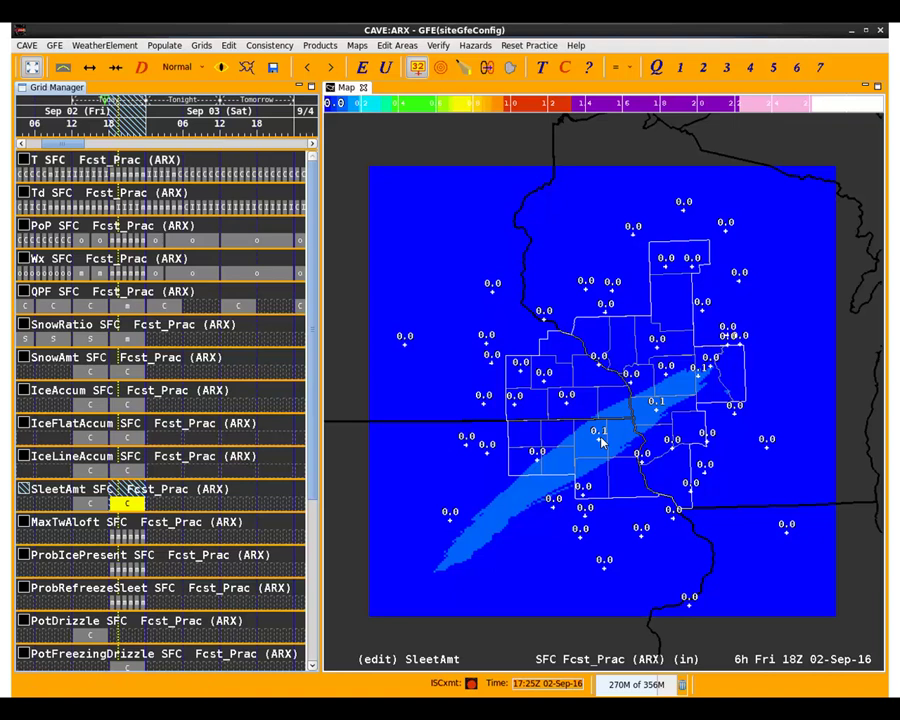
click(117, 280)
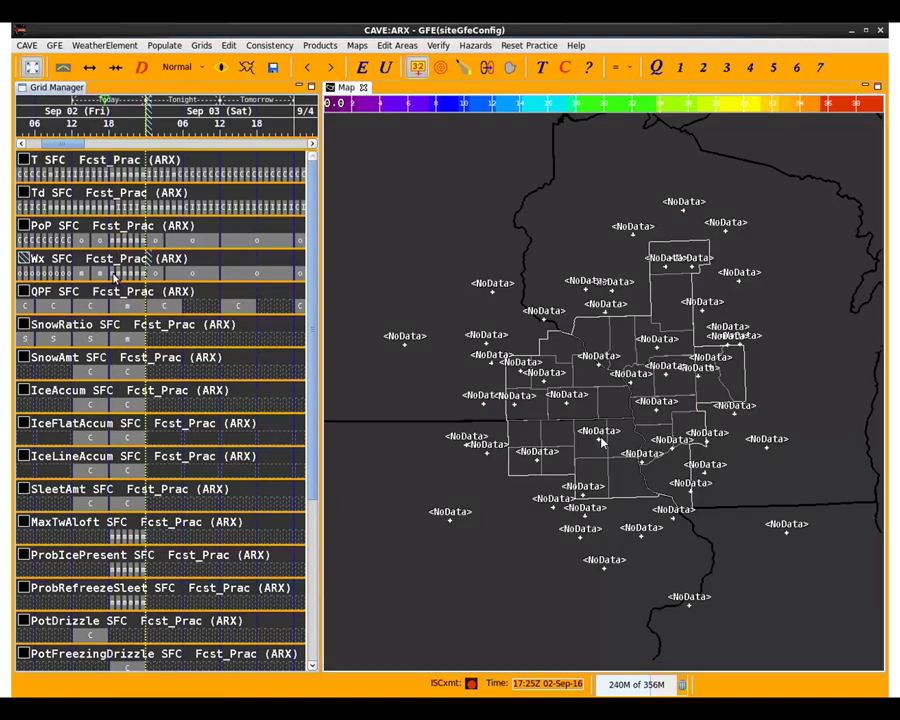